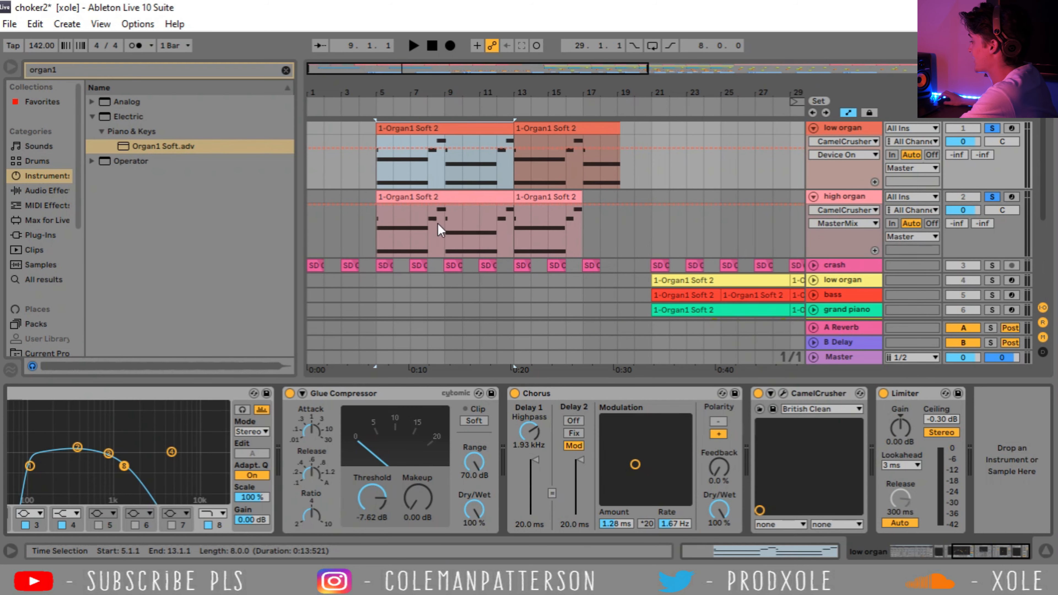
# Step: Review the high organ and low organ instruments, following the low organ's device chain through to its Limiter
pyautogui.click(437, 224)
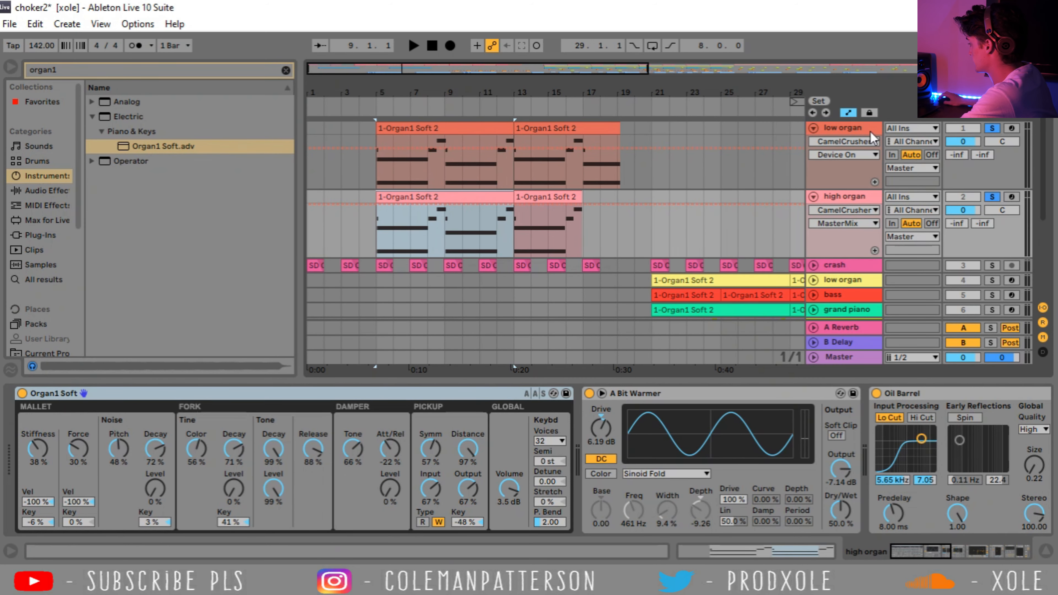
pyautogui.click(857, 131)
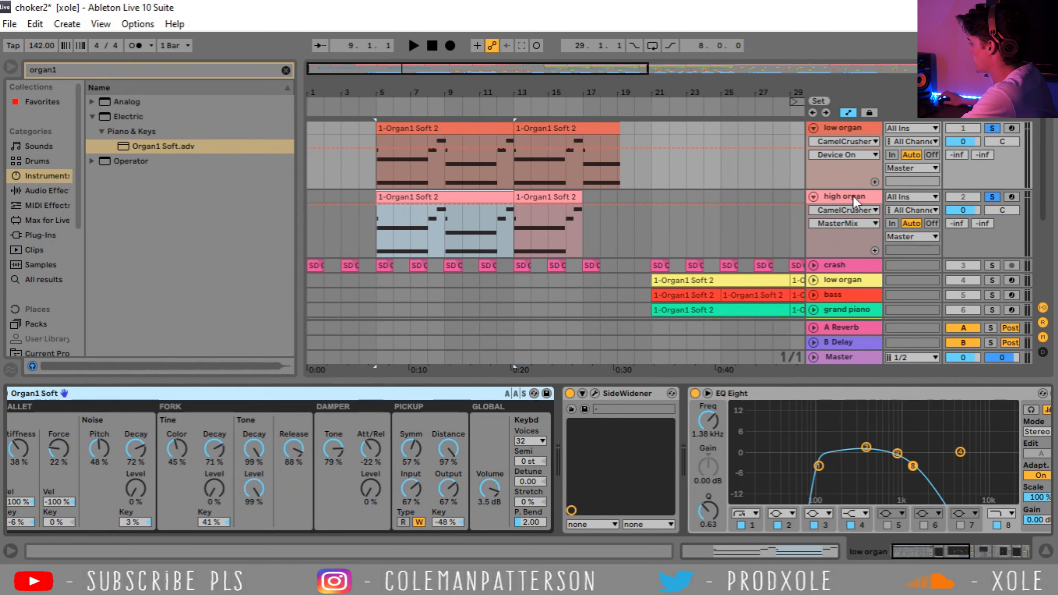
pyautogui.click(878, 255)
pyautogui.moveTo(920, 557); pyautogui.dragTo(1018, 552)
pyautogui.click(844, 130)
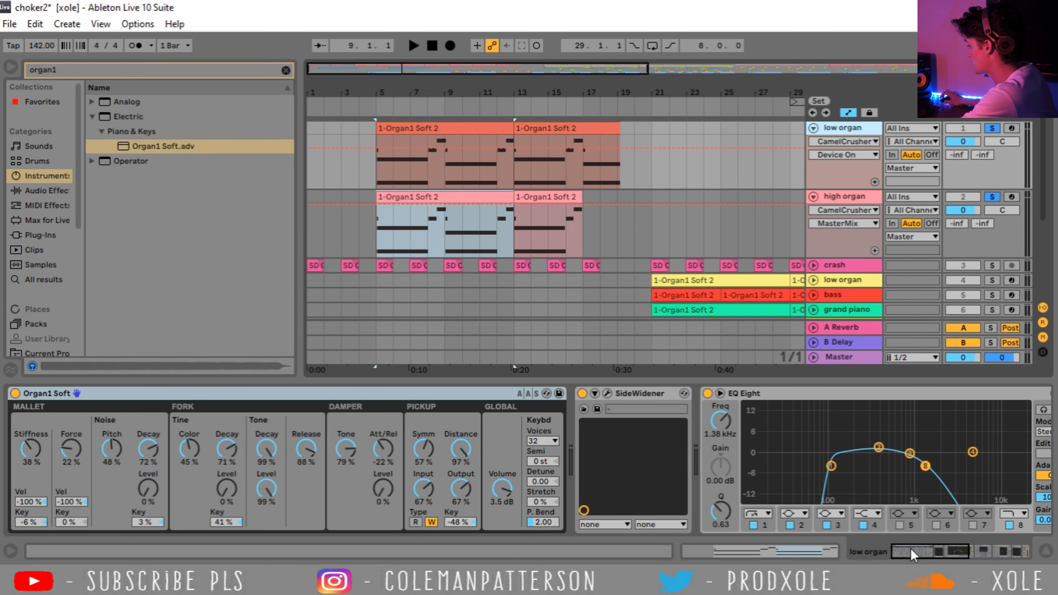
pyautogui.moveTo(912, 555); pyautogui.dragTo(928, 553)
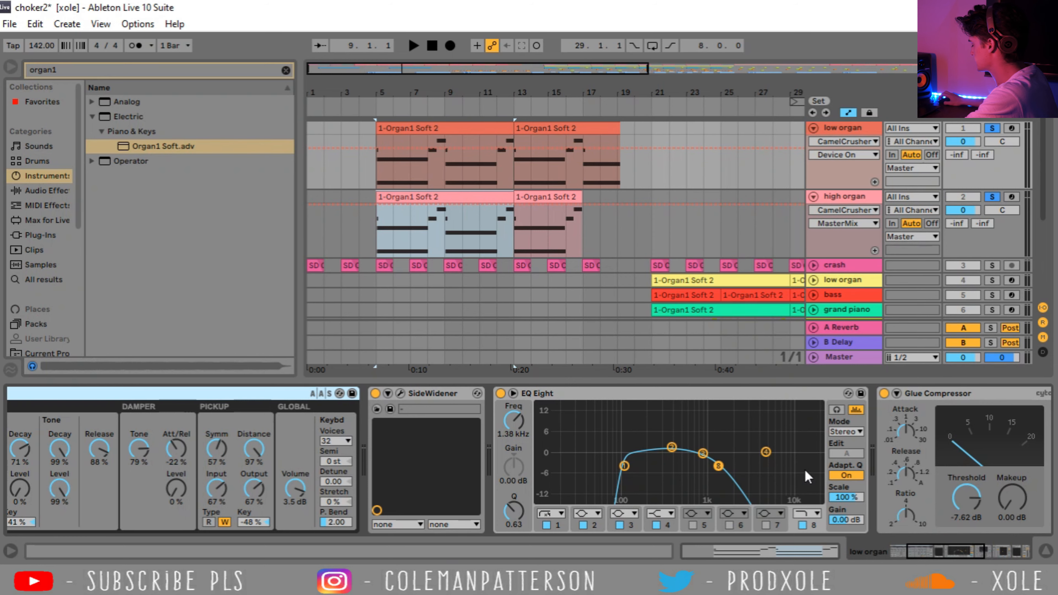
pyautogui.moveTo(931, 555); pyautogui.dragTo(1002, 542)
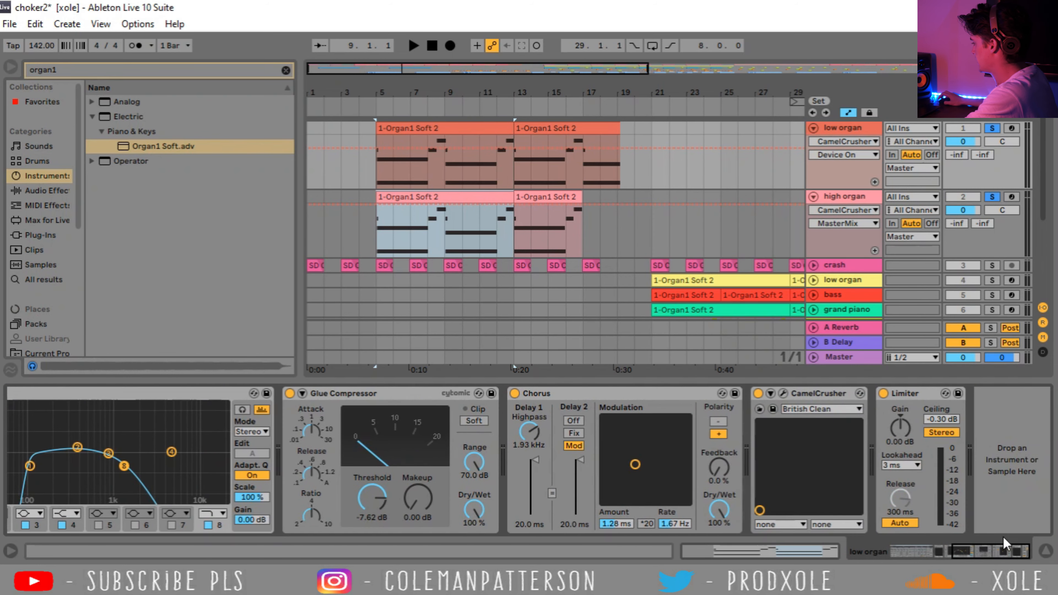
# Step: Examine the low organ's Chorus and its CamelCrusher plug-in settings, closing the plug-in window when done
pyautogui.click(600, 393)
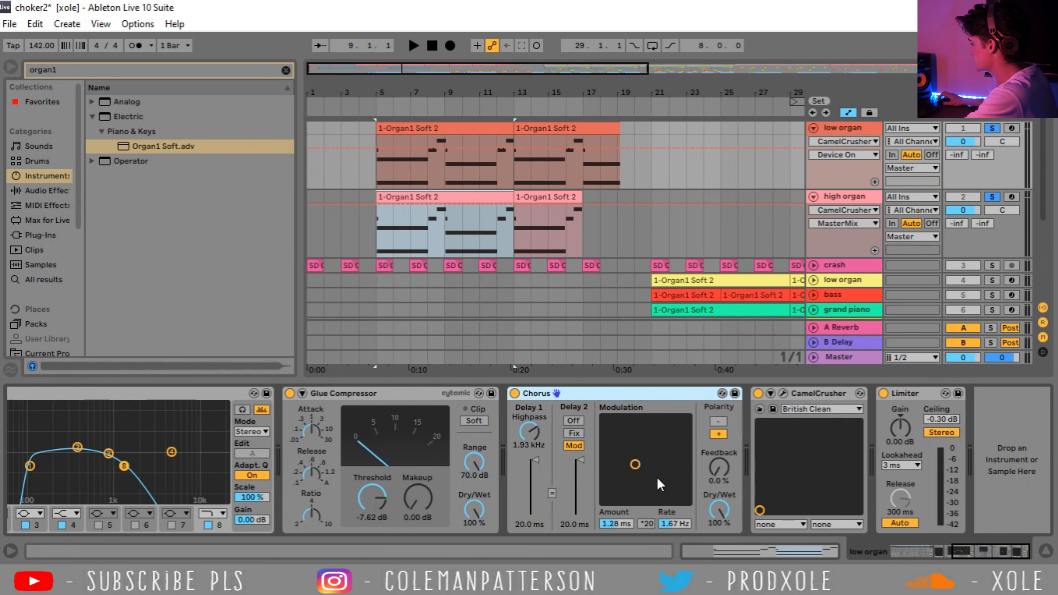
pyautogui.click(783, 394)
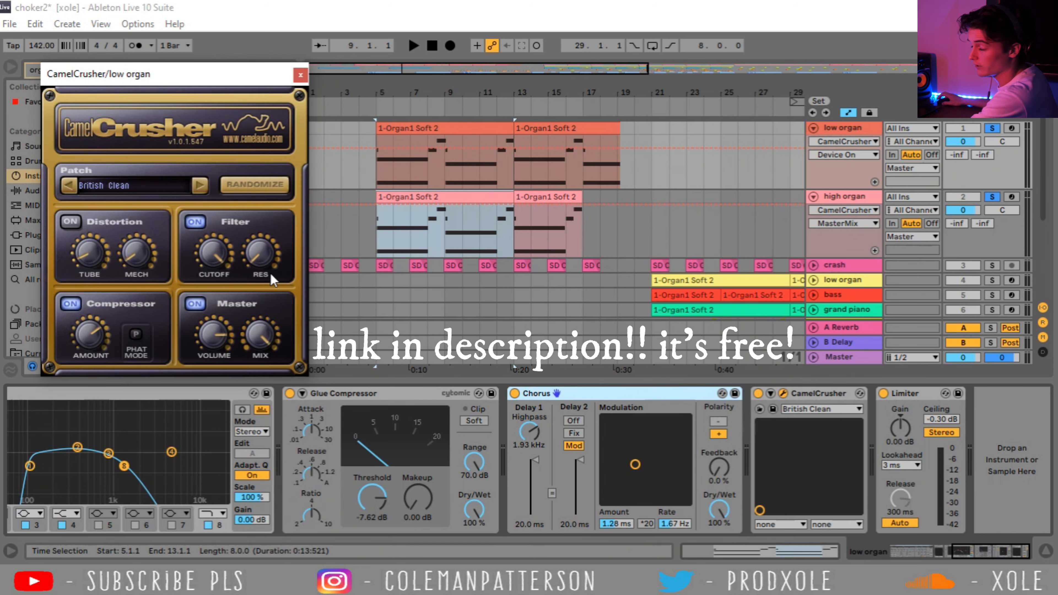
pyautogui.click(300, 76)
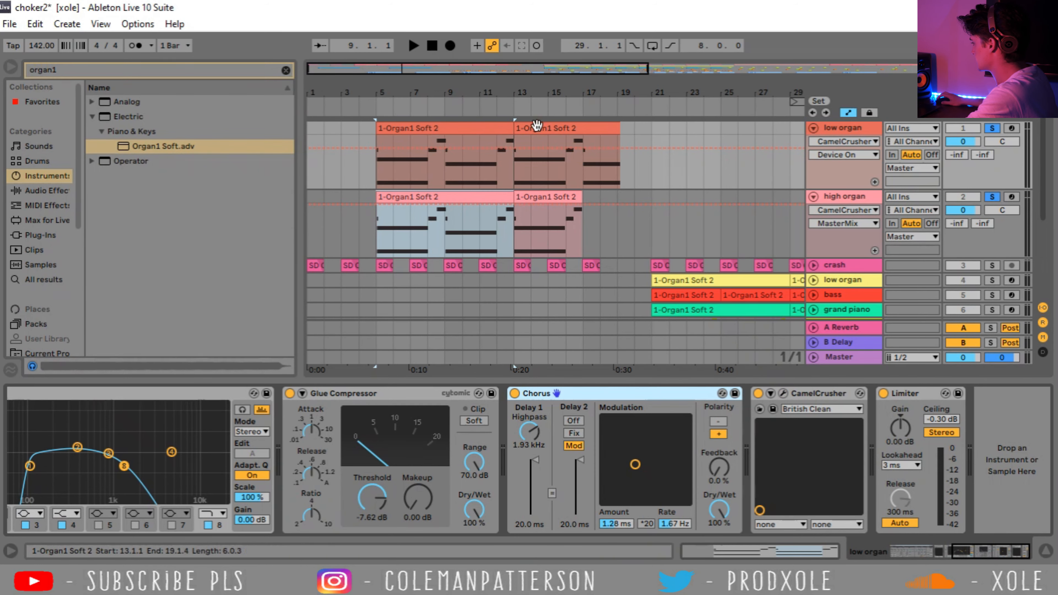
# Step: Listen to the low organ on its own from bar 5
pyautogui.click(379, 141)
pyautogui.press('+')
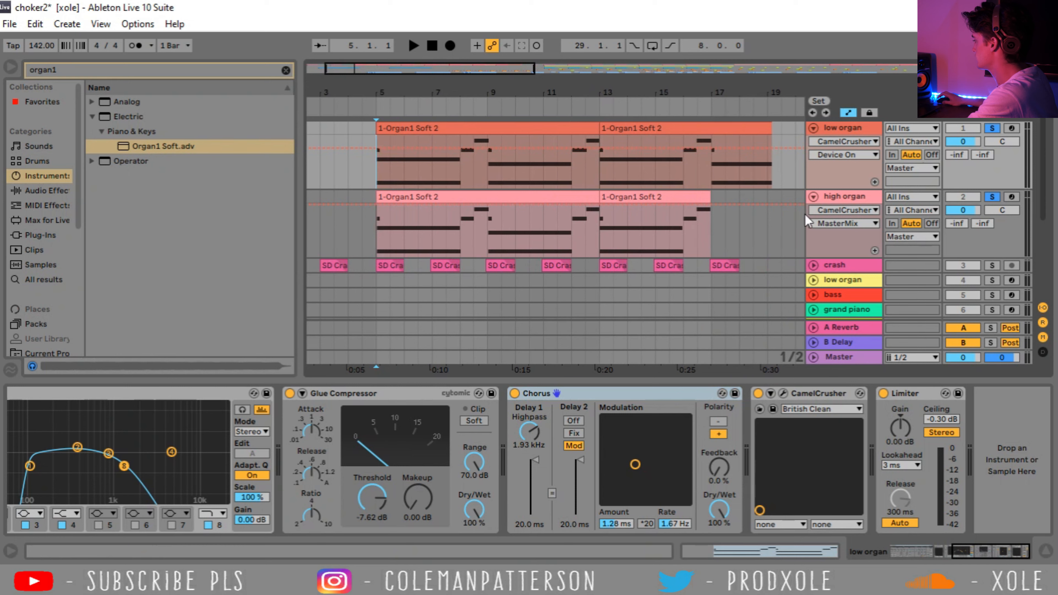
pyautogui.press('space')
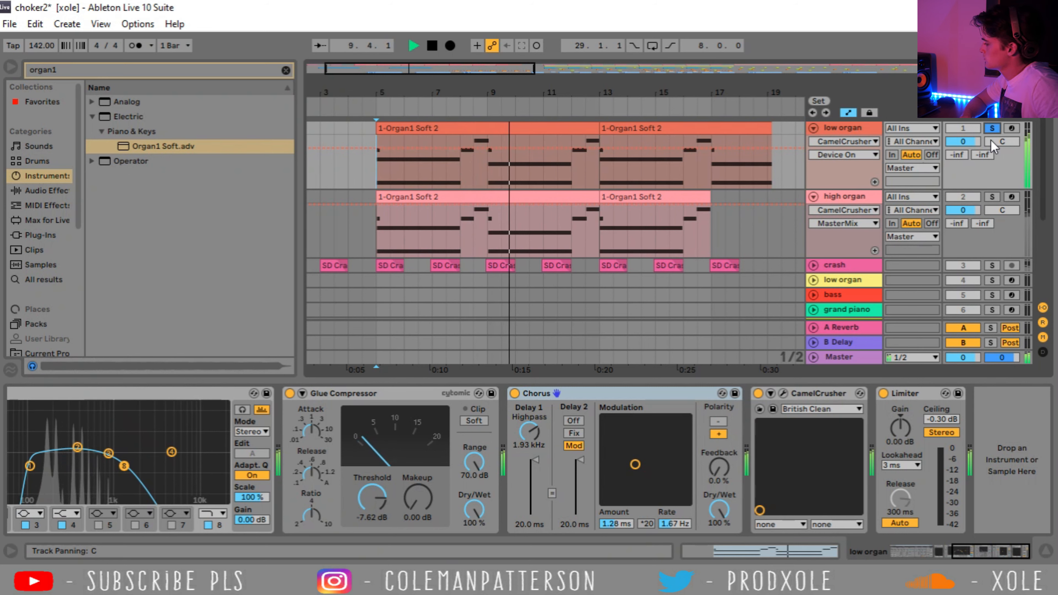
pyautogui.press('space')
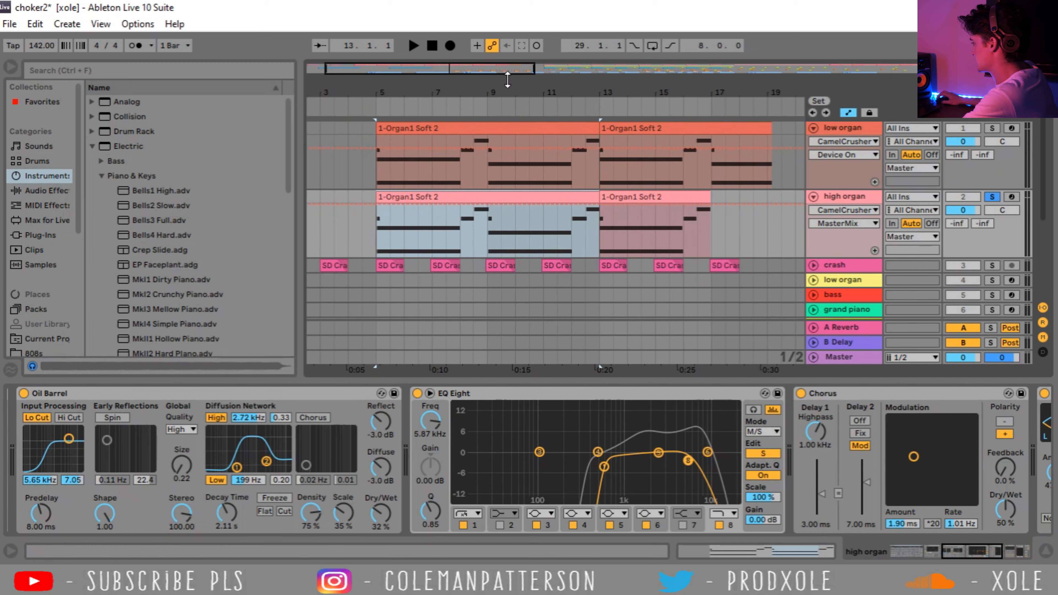
# Step: Listen to the soloed high organ from bar 5 while reviewing its device chain through to CamelCrusher and Limiter
pyautogui.moveTo(465, 86); pyautogui.dragTo(463, 86)
pyautogui.press('space')
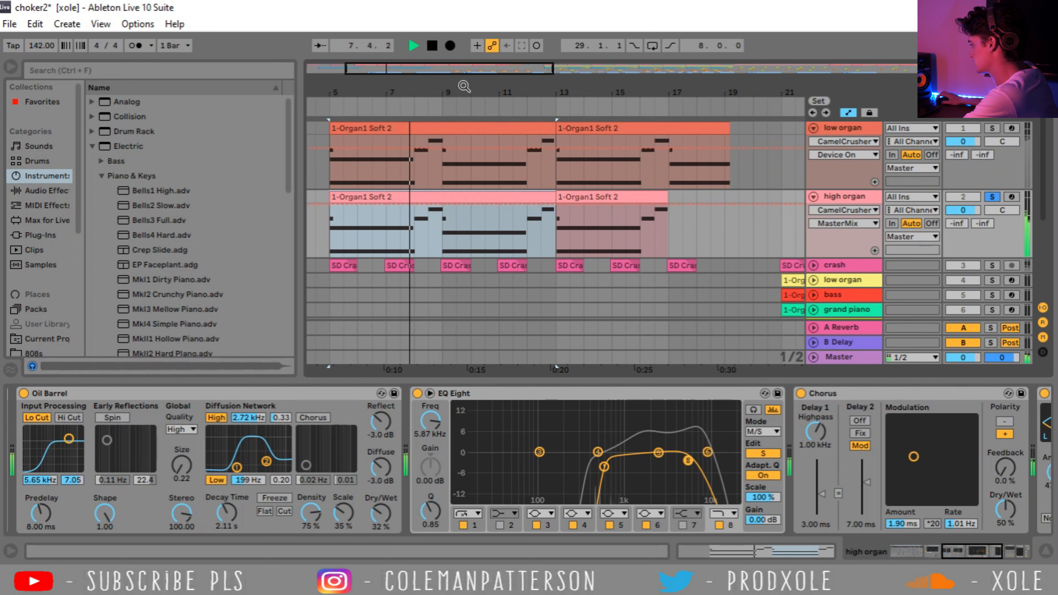
pyautogui.moveTo(465, 86); pyautogui.dragTo(506, 85)
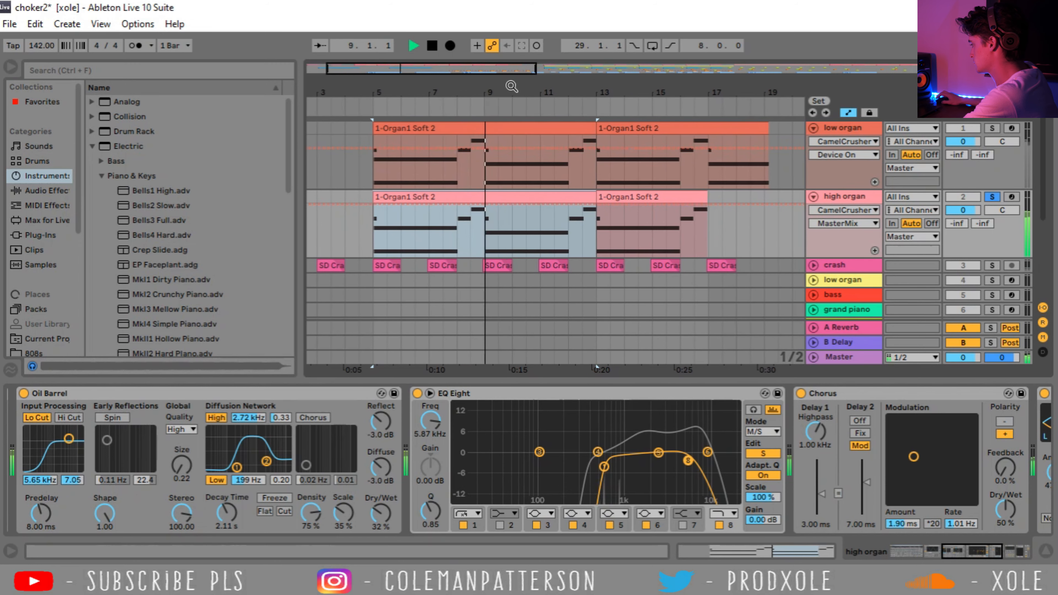
pyautogui.click(1015, 551)
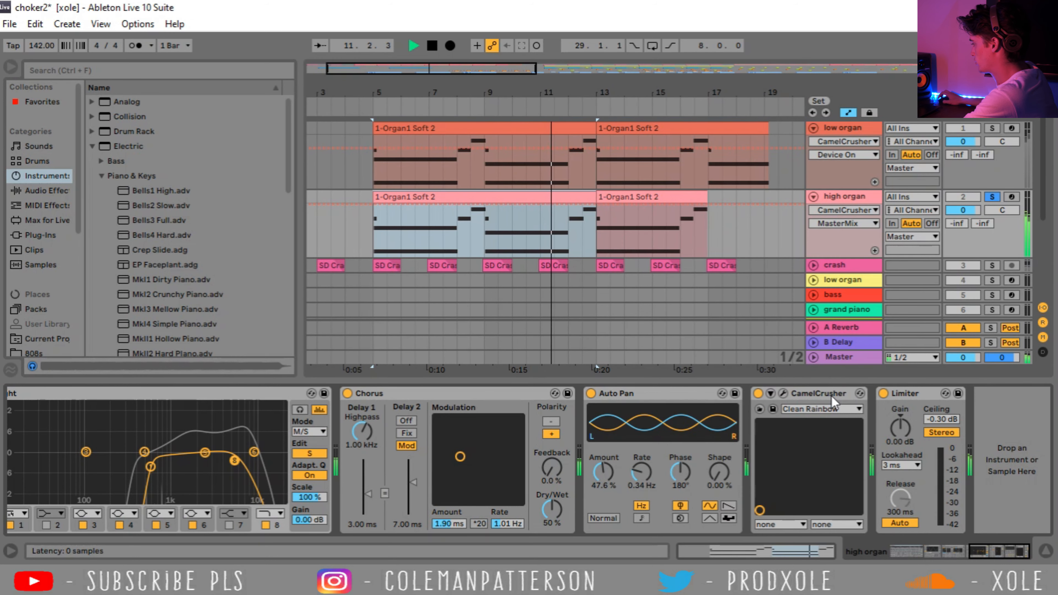
pyautogui.press('space')
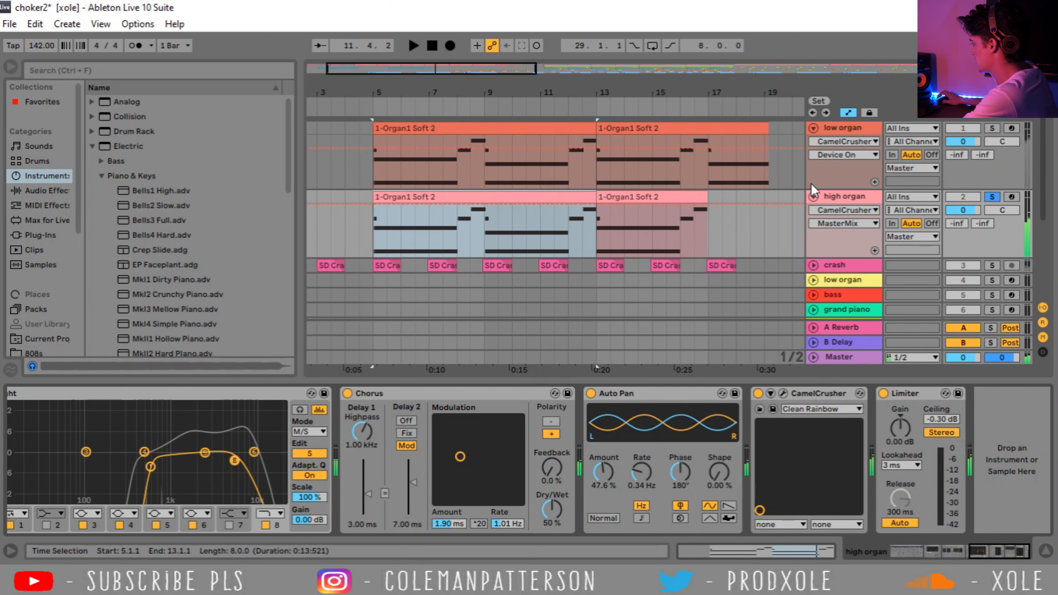
# Step: Solo the low organ together with the high organ and play both from bar 5
pyautogui.click(997, 130)
pyautogui.click(406, 125)
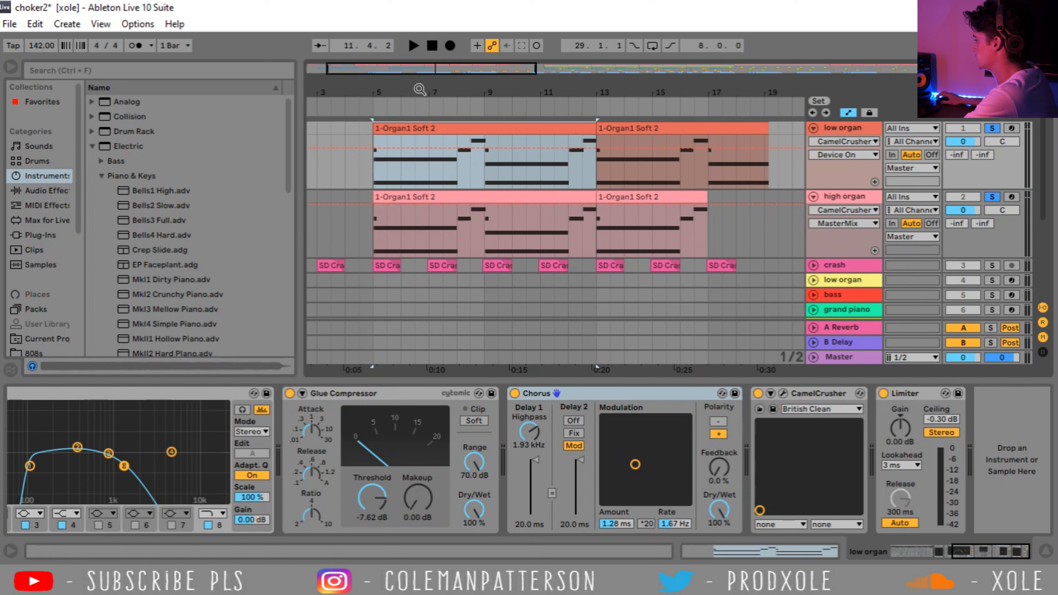
pyautogui.moveTo(420, 89); pyautogui.dragTo(419, 104)
pyautogui.click(354, 175)
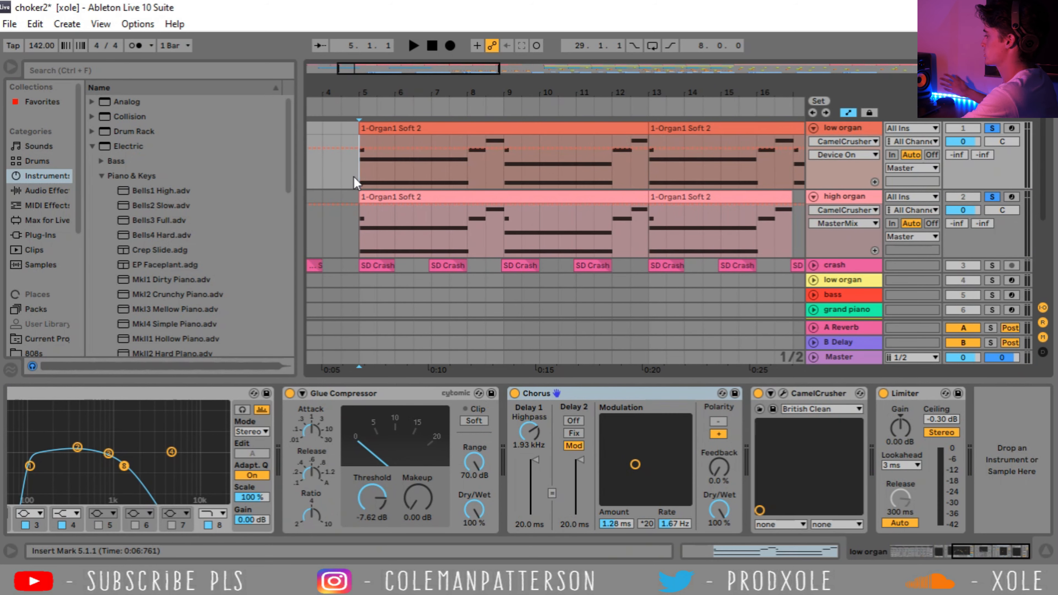
pyautogui.press('space')
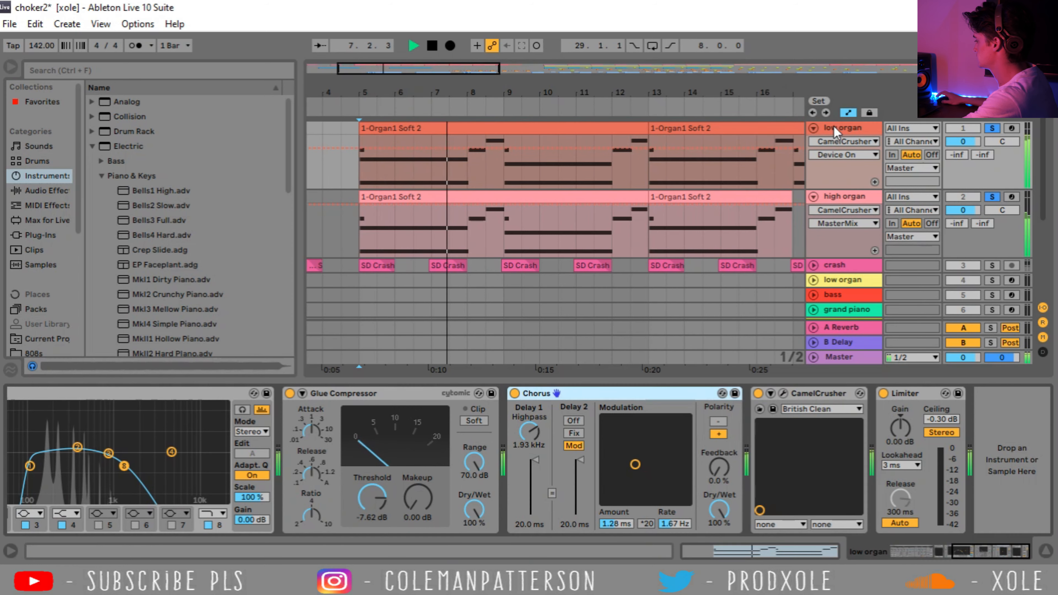
# Step: Review the high organ's device chain during playback, from Organ1 Soft through to the Auto Pan's Amount control
pyautogui.click(853, 194)
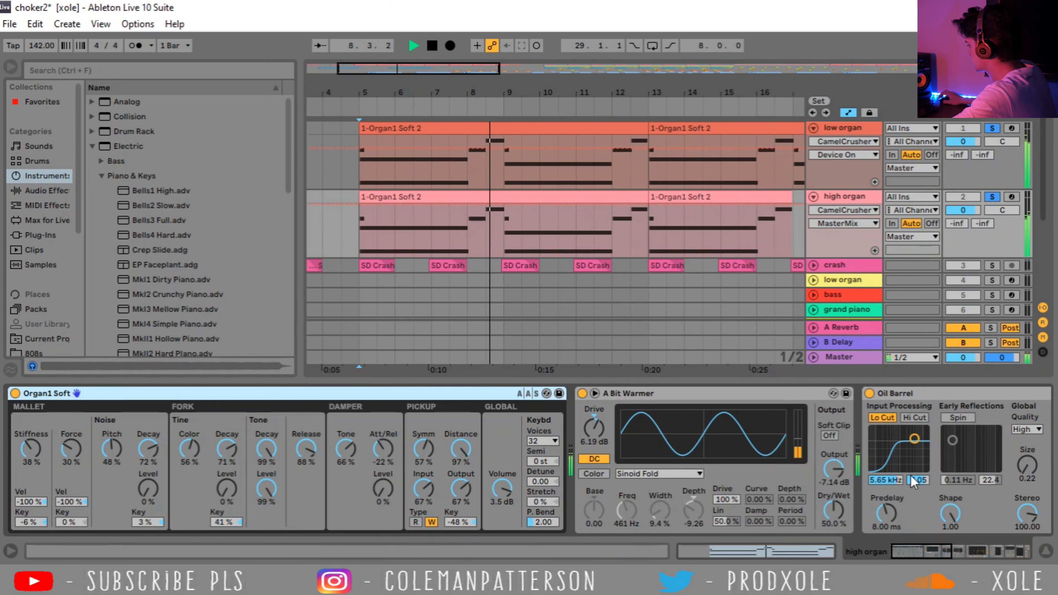
pyautogui.moveTo(912, 554); pyautogui.dragTo(1000, 554)
pyautogui.moveTo(611, 477); pyautogui.dragTo(606, 472)
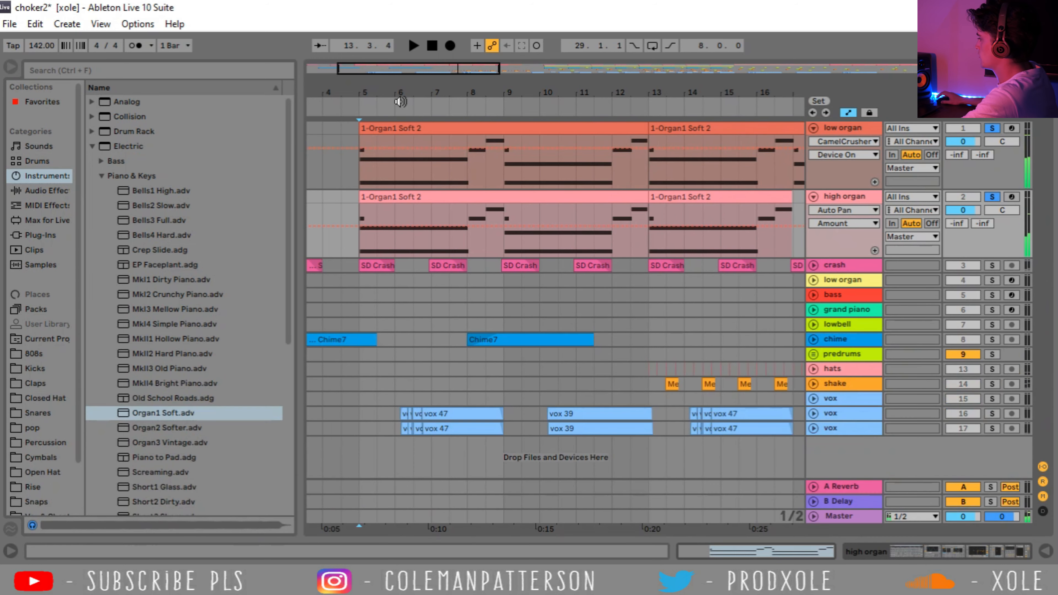
# Step: Survey the whole arrangement and select the grand piano section from bar 21 to bar 37
pyautogui.moveTo(401, 97); pyautogui.dragTo(455, 43)
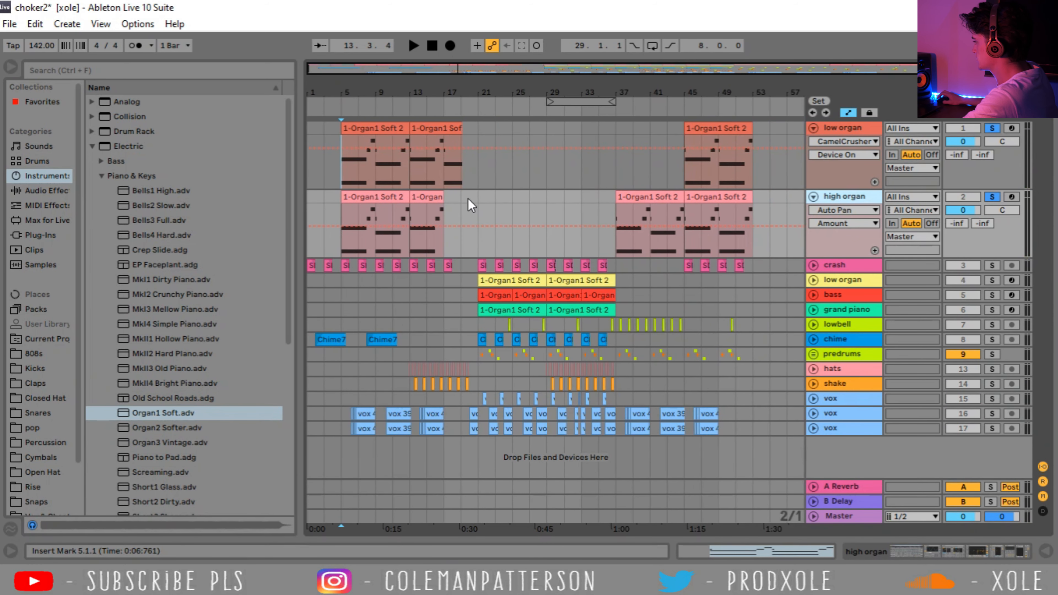
pyautogui.moveTo(475, 197); pyautogui.dragTo(346, 128)
pyautogui.moveTo(480, 309); pyautogui.dragTo(615, 308)
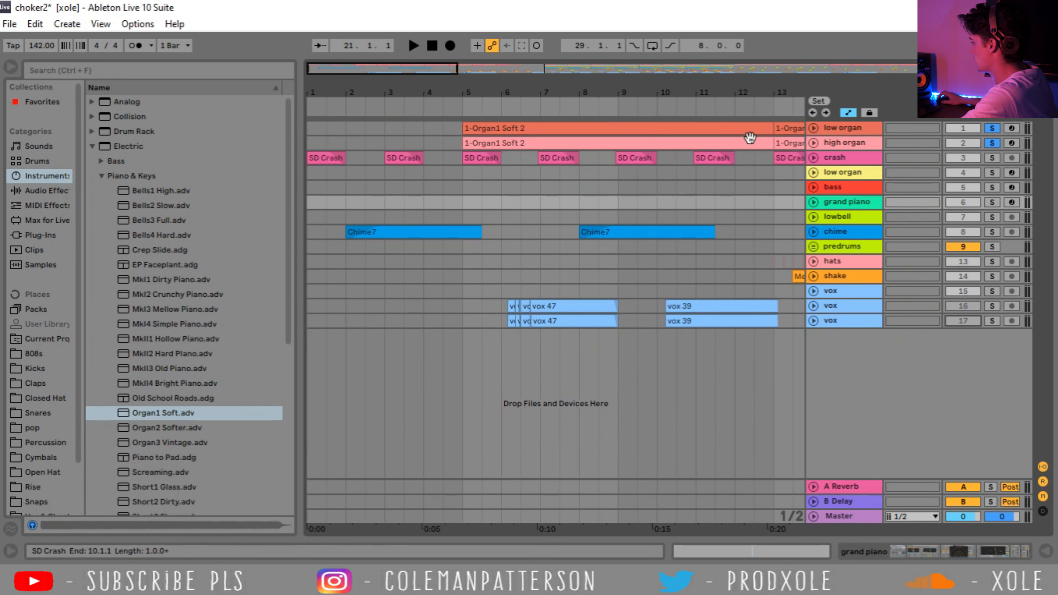
# Step: Solo and unfold the crash track, and open the sample settings of its first SD Crash clip
pyautogui.click(996, 159)
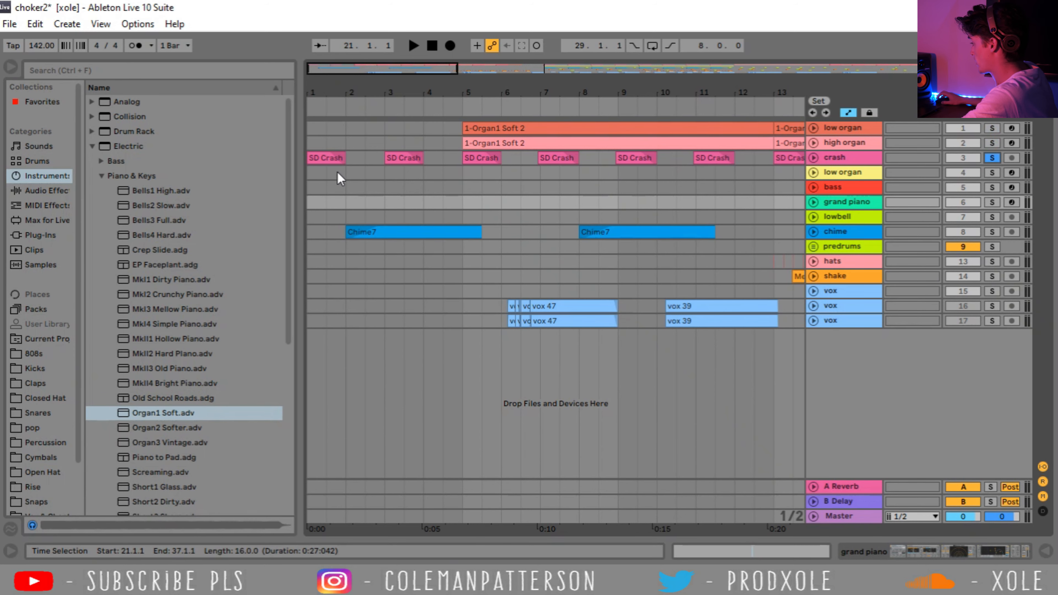
pyautogui.click(814, 158)
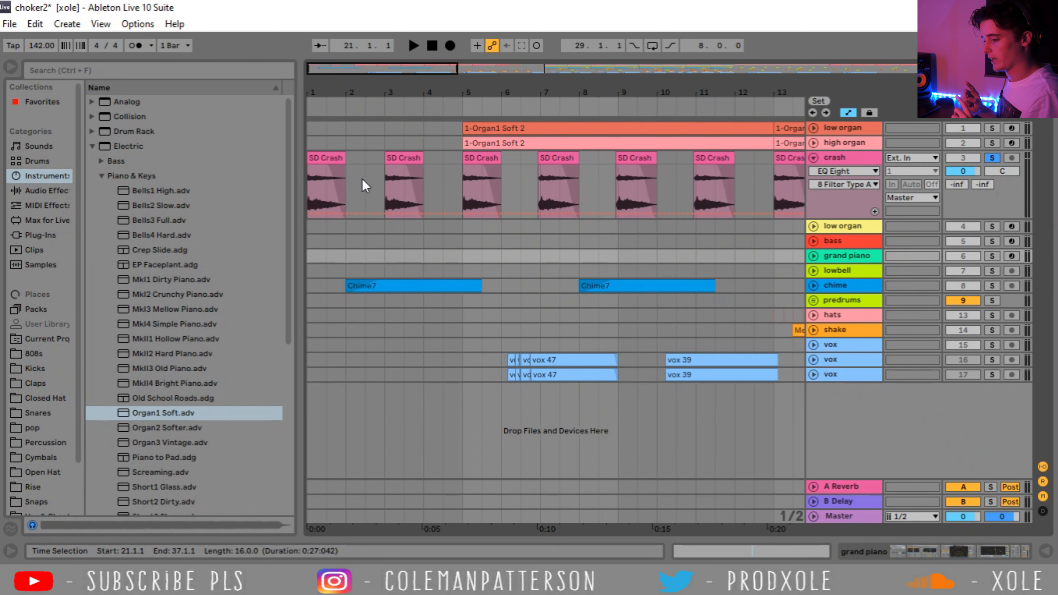
pyautogui.click(324, 183)
pyautogui.doubleClick(845, 159)
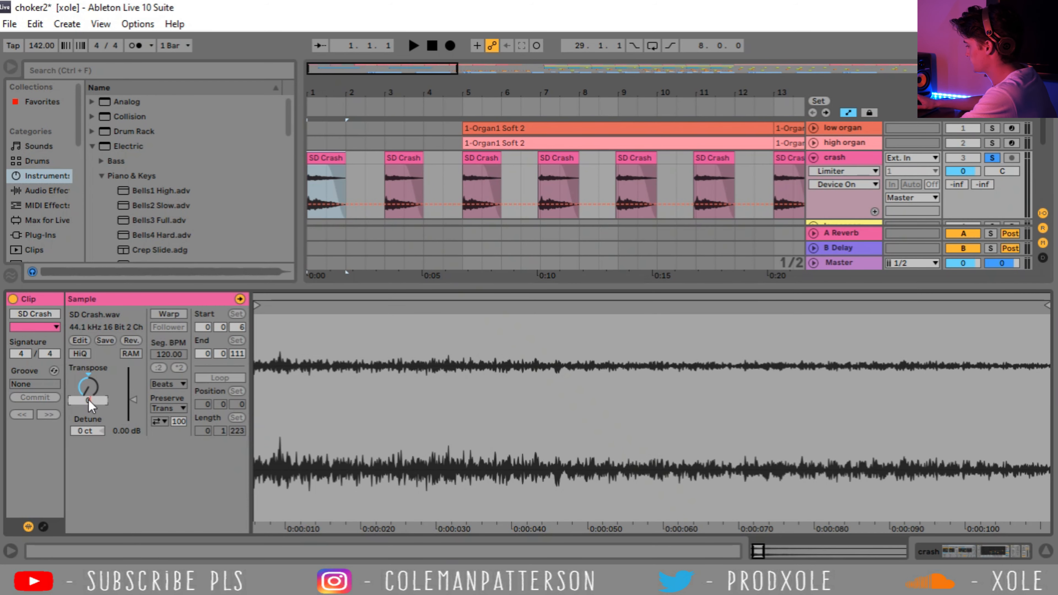
# Step: Reset the first SD Crash clip's transposition to 0 st, play it for comparison, and undo the change
pyautogui.press('Return')
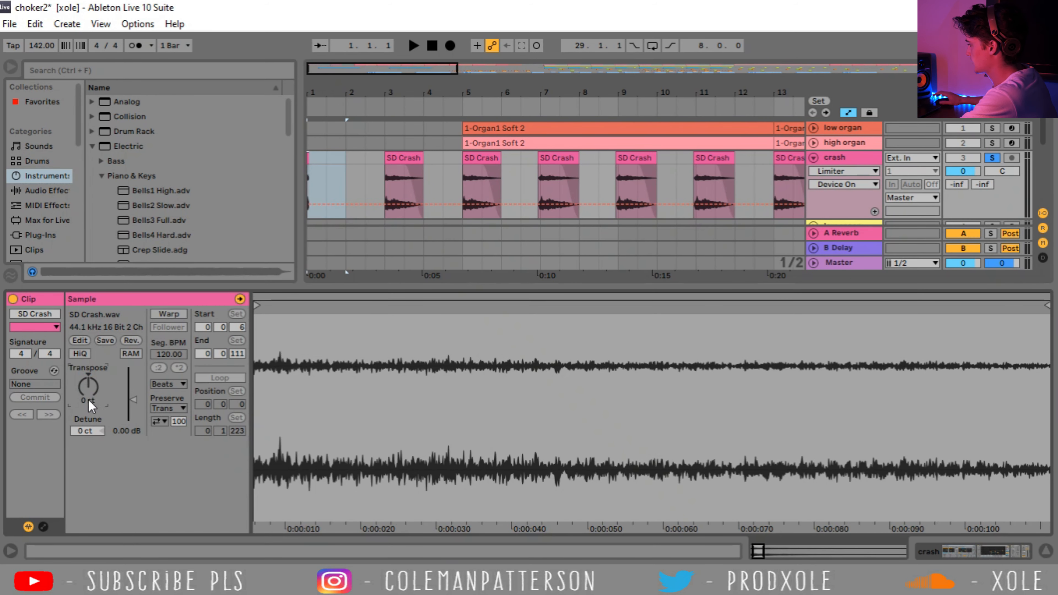
pyautogui.moveTo(309, 85); pyautogui.dragTo(503, 159)
pyautogui.press('space')
pyautogui.press('space')
pyautogui.moveTo(380, 92); pyautogui.dragTo(380, 45)
pyautogui.hotkey('ctrl', 'z')
pyautogui.hotkey('ctrl', 'z')
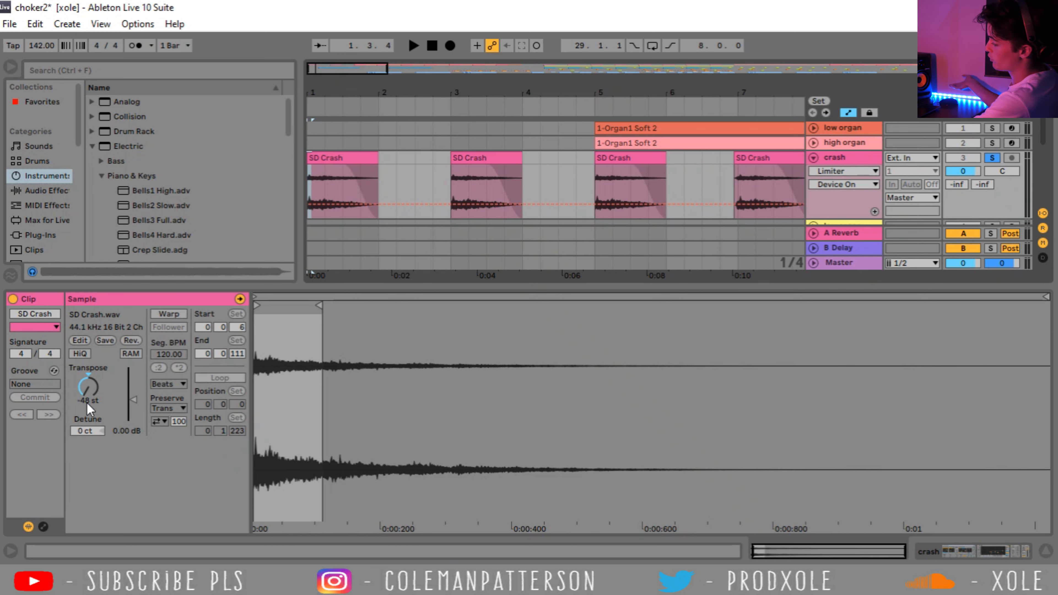
# Step: Play the first SD Crash clip with its -48 st transposition and check its warp mode options
pyautogui.click(346, 157)
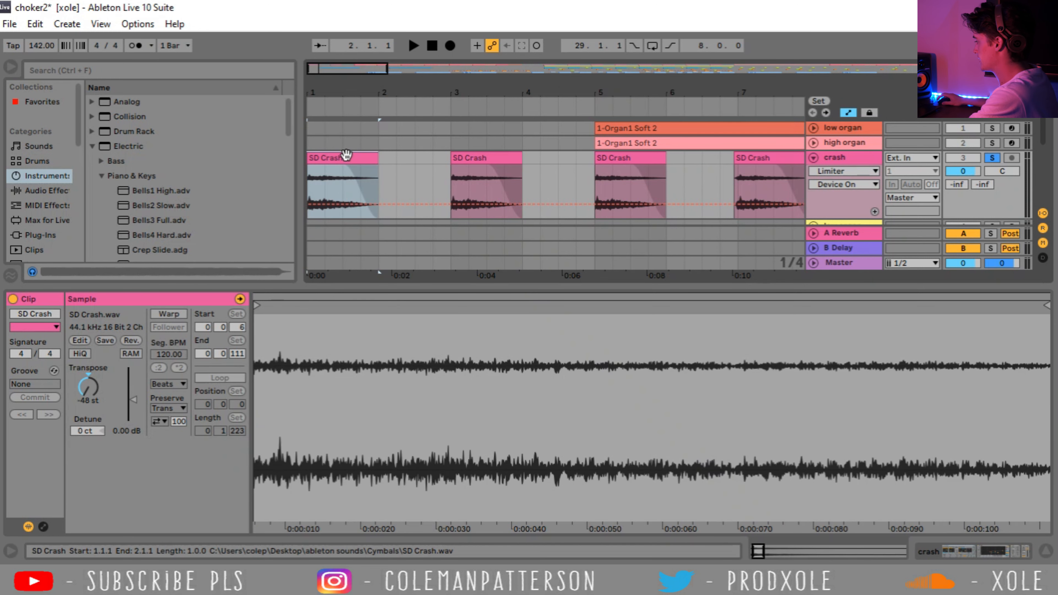
pyautogui.press('space')
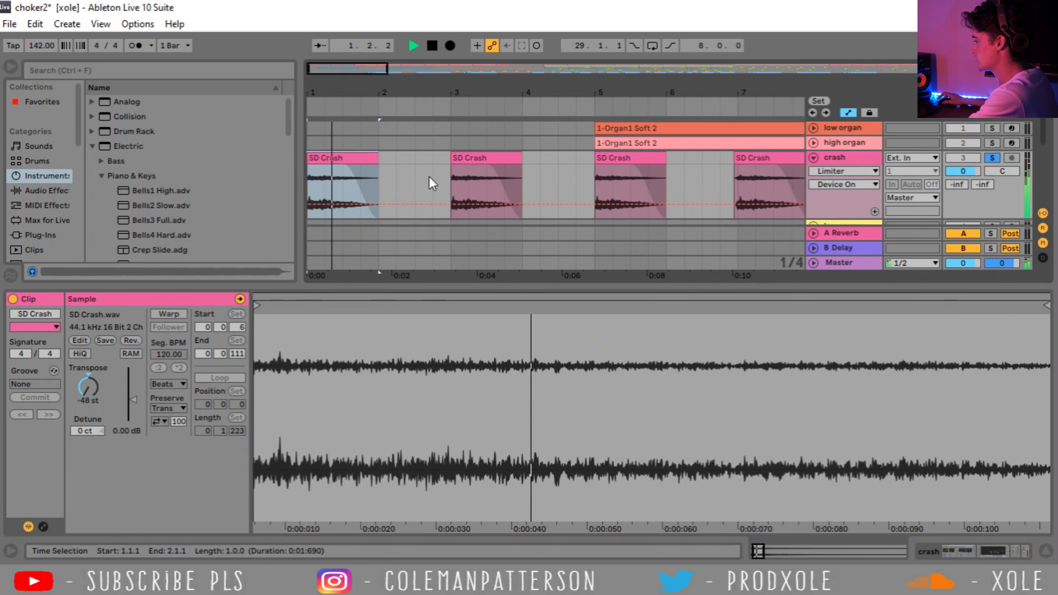
pyautogui.doubleClick(857, 160)
pyautogui.press('space')
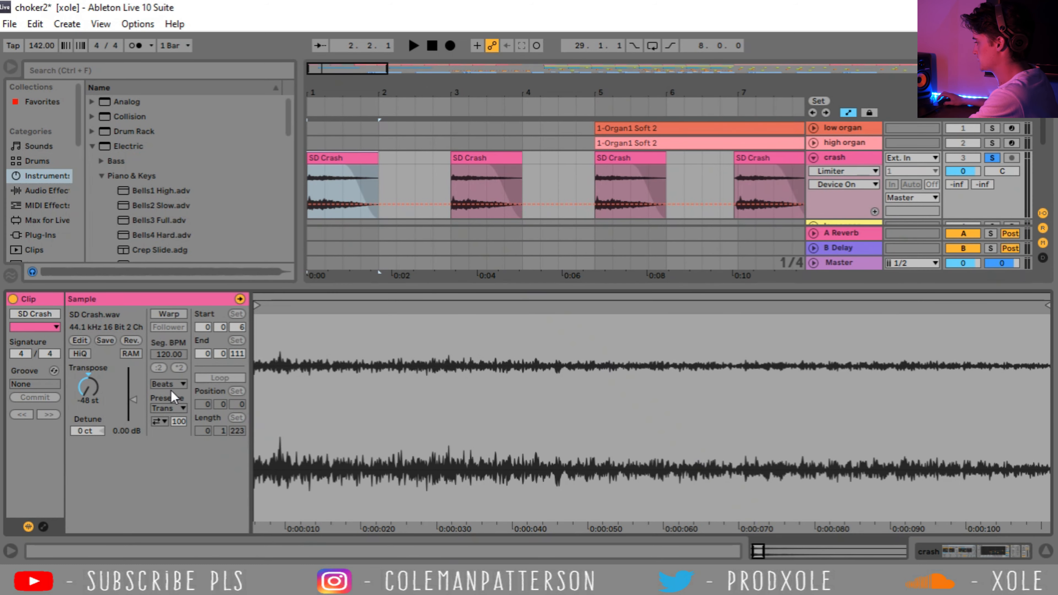
pyautogui.click(173, 385)
pyautogui.click(173, 385)
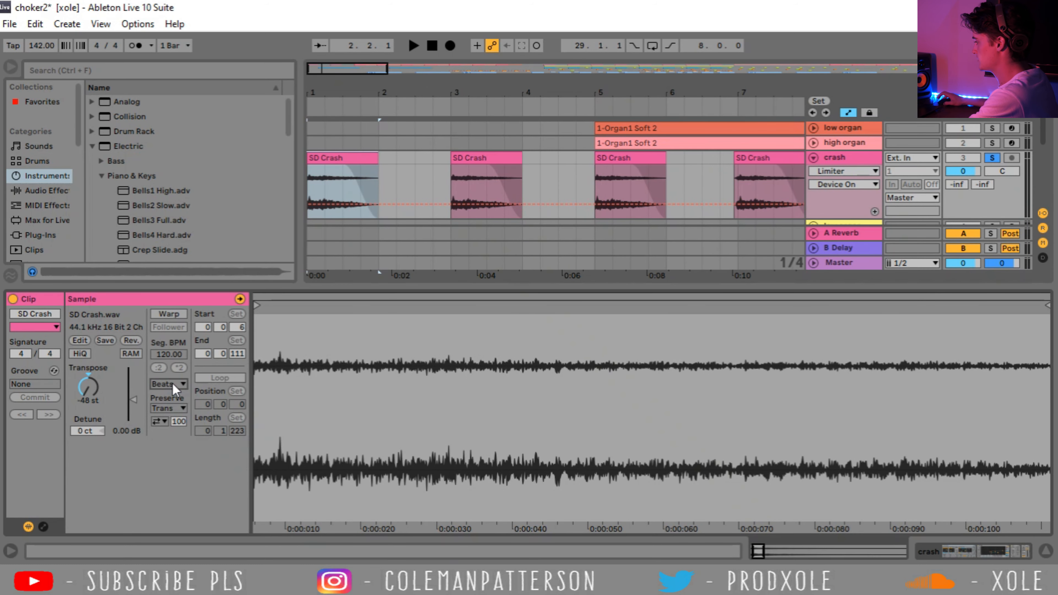
# Step: Turn on the crash track's Forest Floor reverb, EQ Eight, Utility and Limiter
pyautogui.click(837, 160)
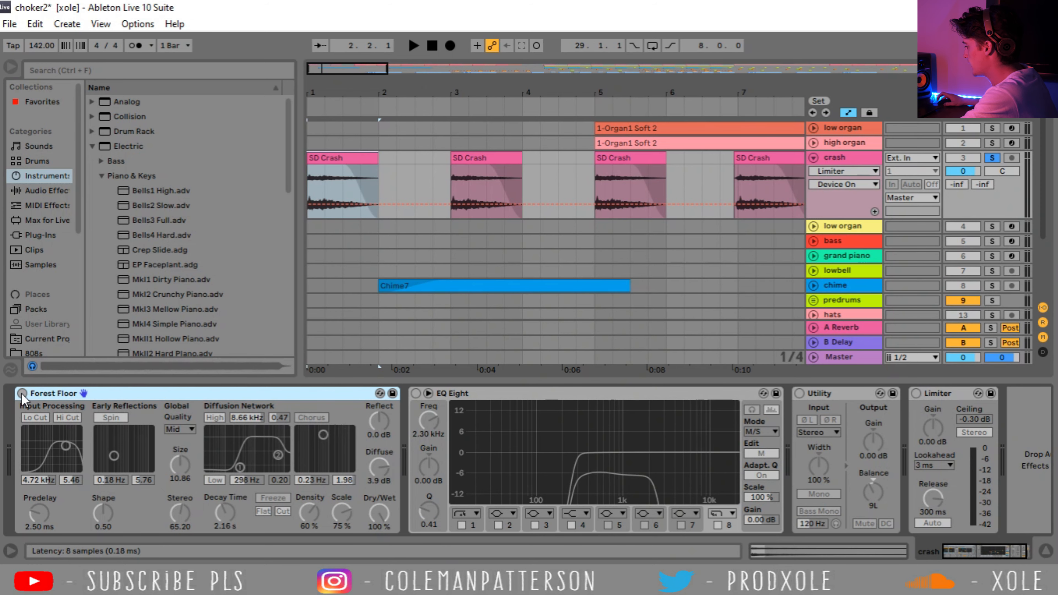
pyautogui.click(22, 393)
pyautogui.click(416, 394)
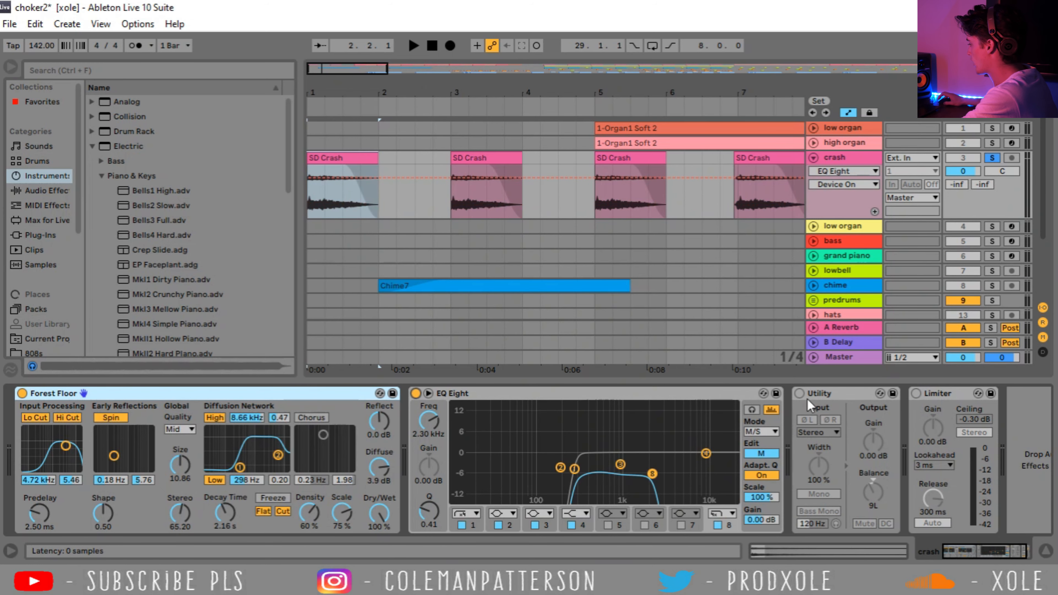
pyautogui.click(800, 393)
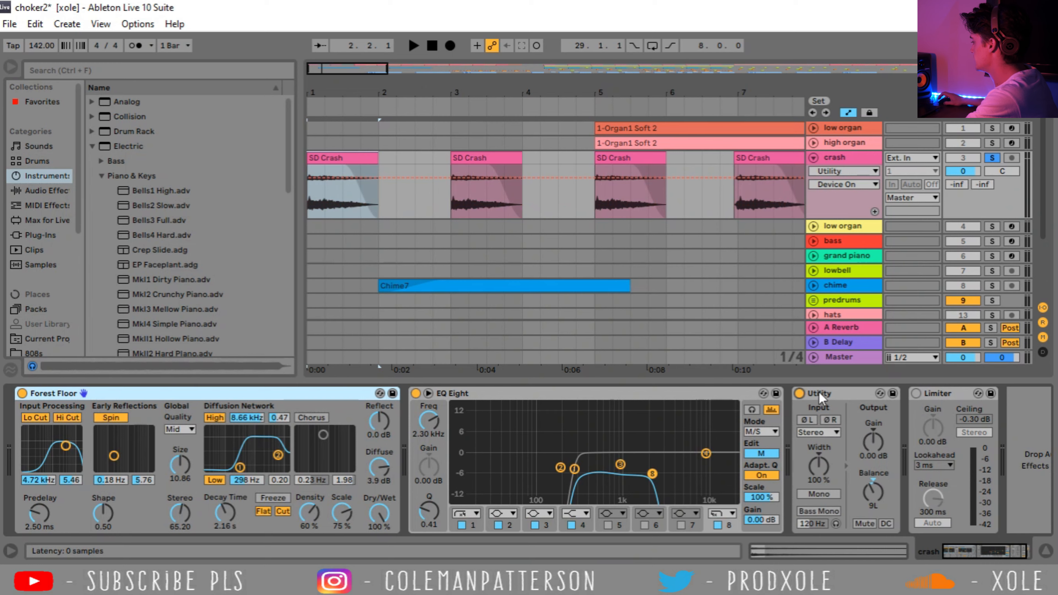
pyautogui.click(916, 394)
pyautogui.moveTo(492, 89); pyautogui.dragTo(492, 42)
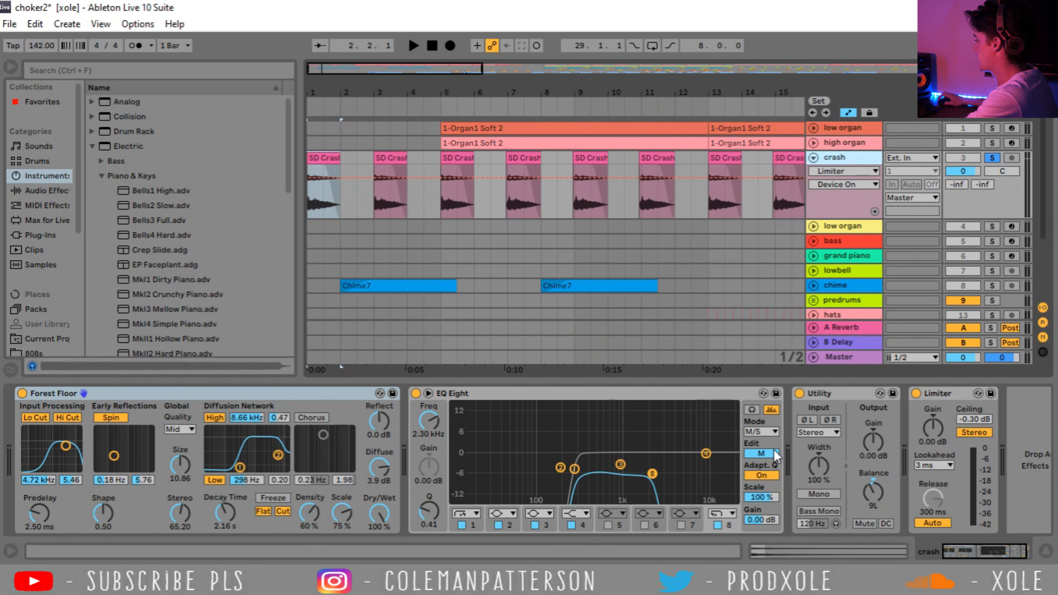
# Step: Switch the crash track's EQ Eight to Stereo mode for comparison and set it back to M/S
pyautogui.click(562, 392)
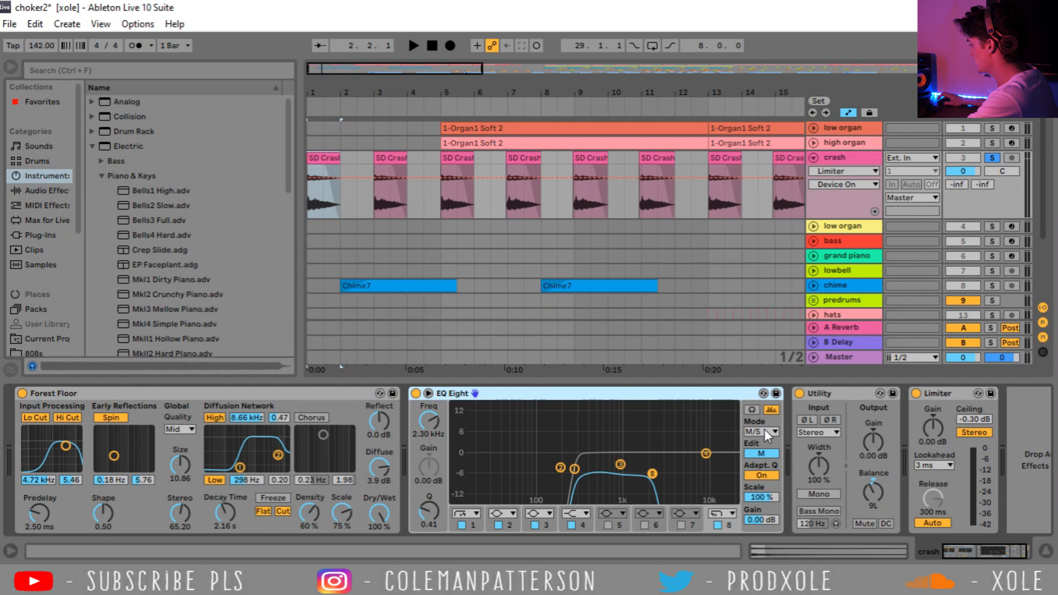
pyautogui.click(768, 434)
pyautogui.click(764, 445)
pyautogui.click(767, 432)
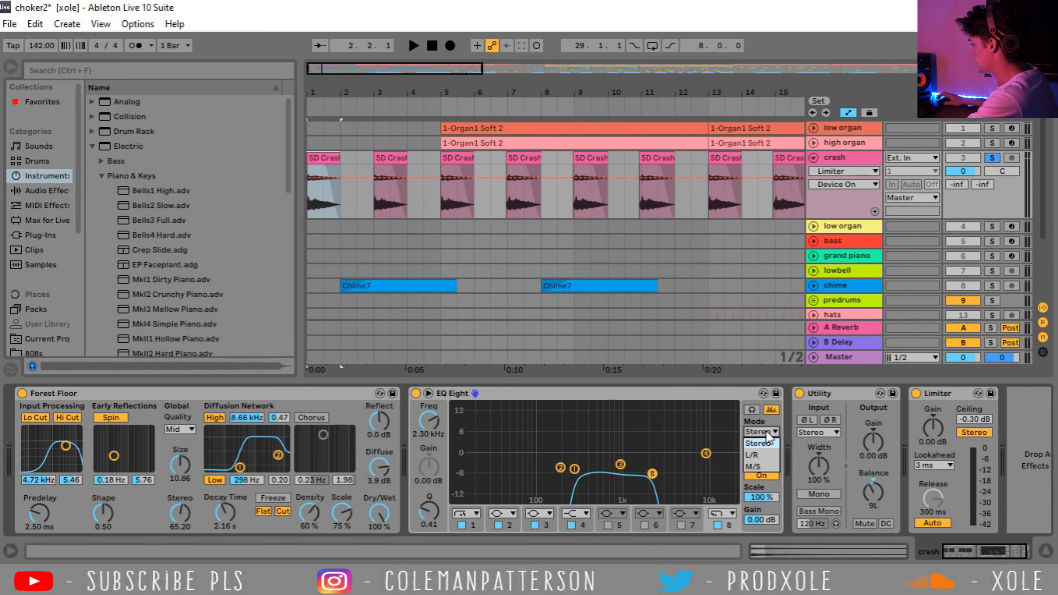
pyautogui.click(769, 470)
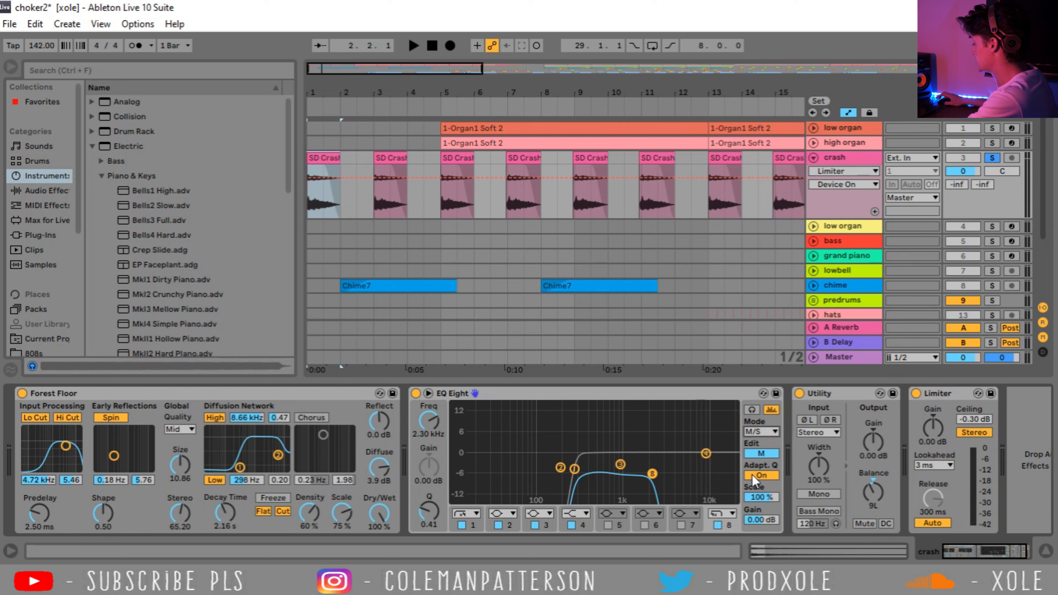
# Step: Lower band 8 of the crash's EQ Eight to 1.70 kHz and audition the track with the EQ bypassed before re-enabling it
pyautogui.moveTo(652, 474); pyautogui.dragTo(711, 478)
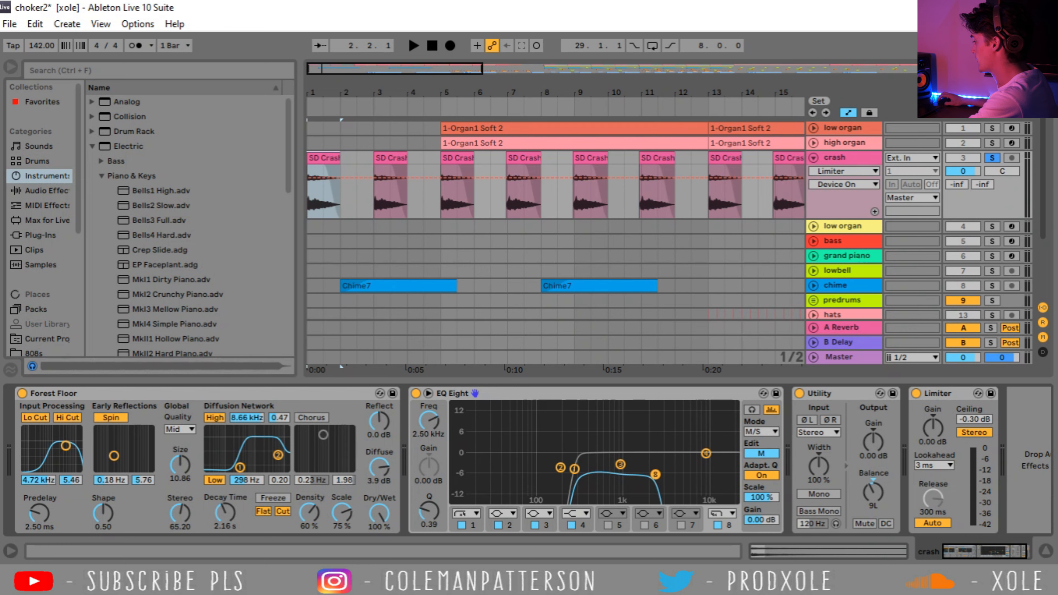
pyautogui.click(416, 394)
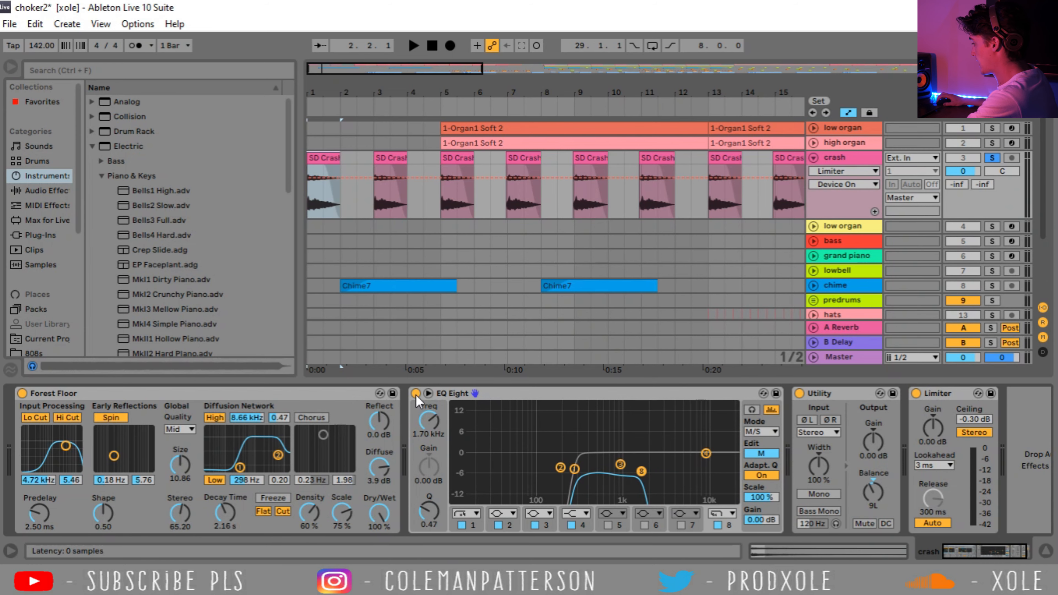
pyautogui.moveTo(314, 87); pyautogui.dragTo(307, 130)
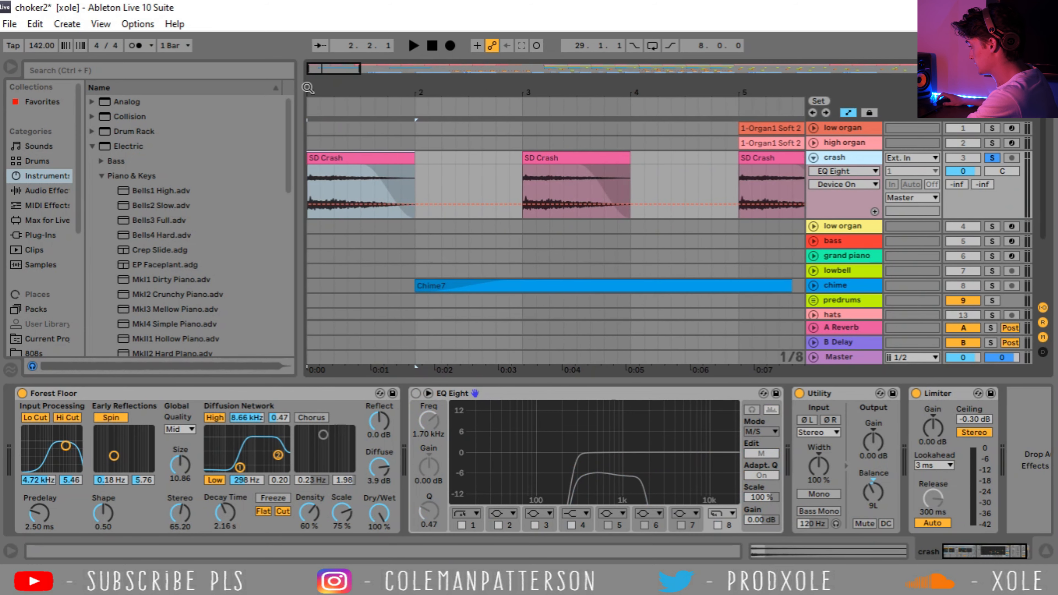
pyautogui.press('space')
pyautogui.click(416, 393)
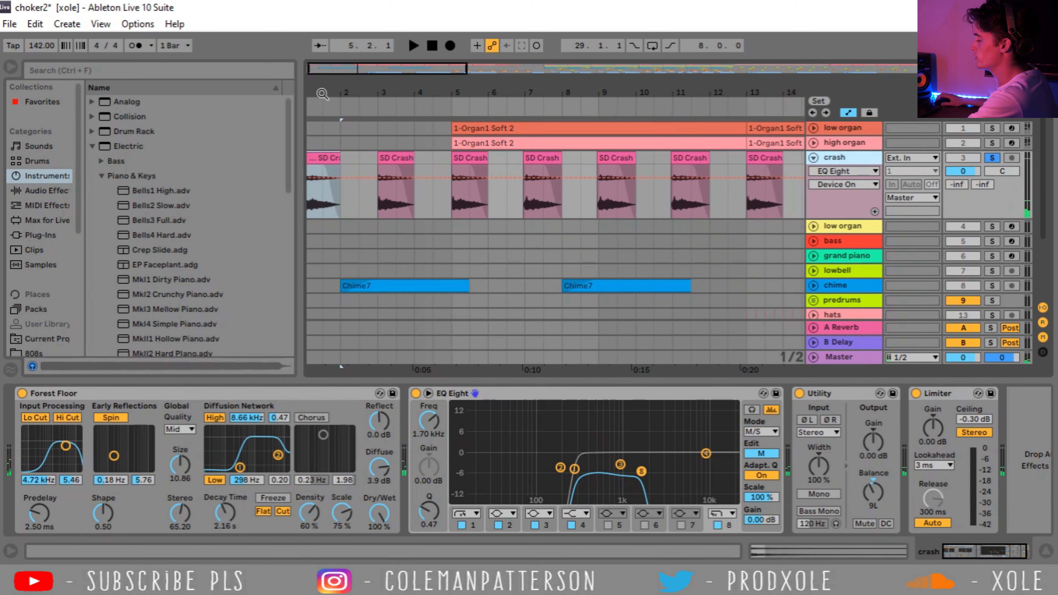
# Step: Play from the first Chime7 clip on the chime track and select the second Chime7 clip
pyautogui.moveTo(340, 94); pyautogui.dragTo(329, 121)
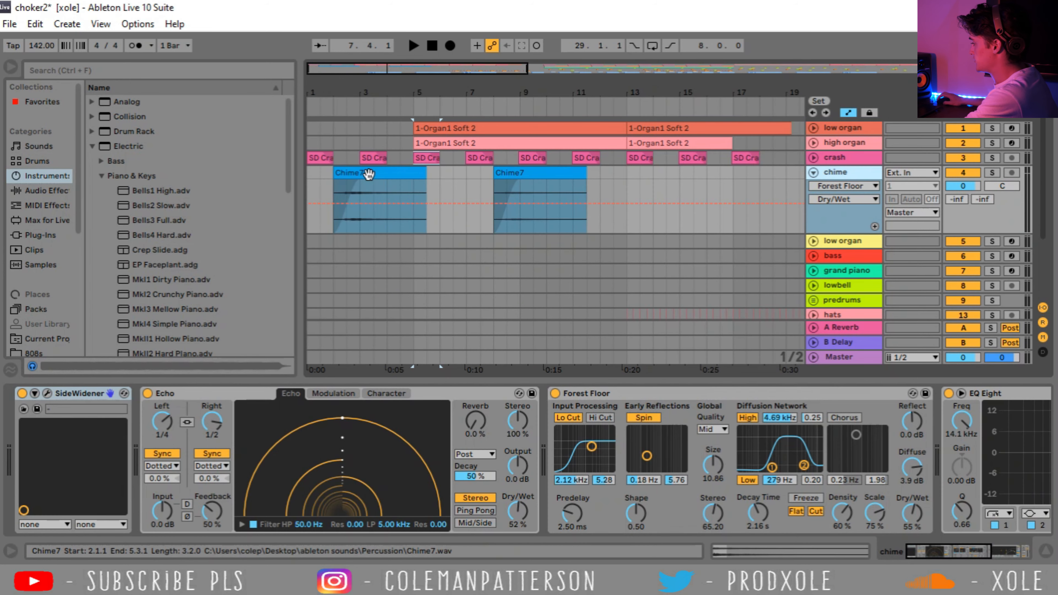
pyautogui.click(369, 174)
pyautogui.press('space')
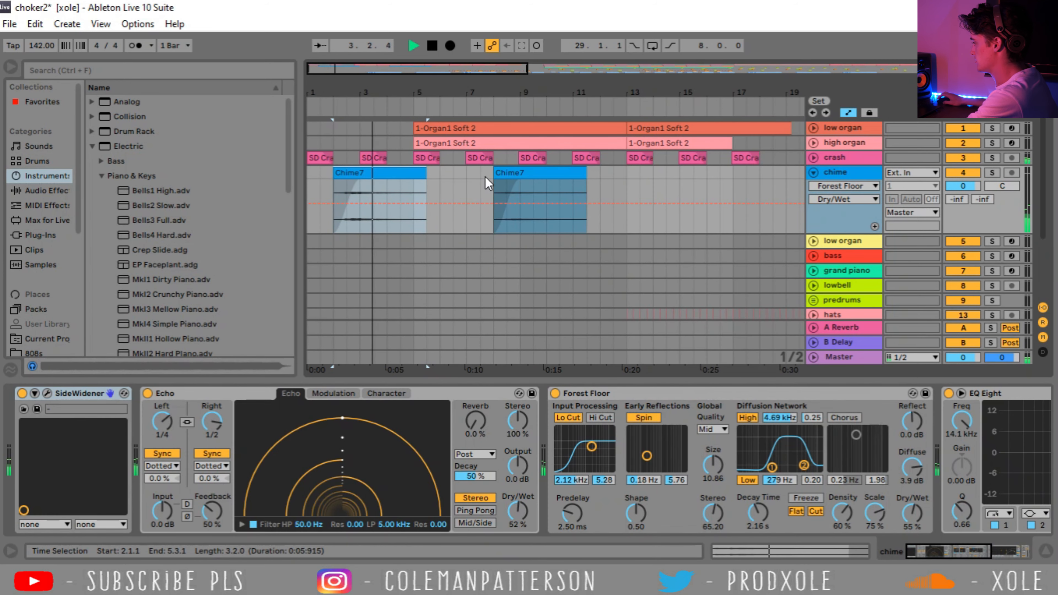
pyautogui.click(513, 173)
pyautogui.scroll(-5, 550, 191)
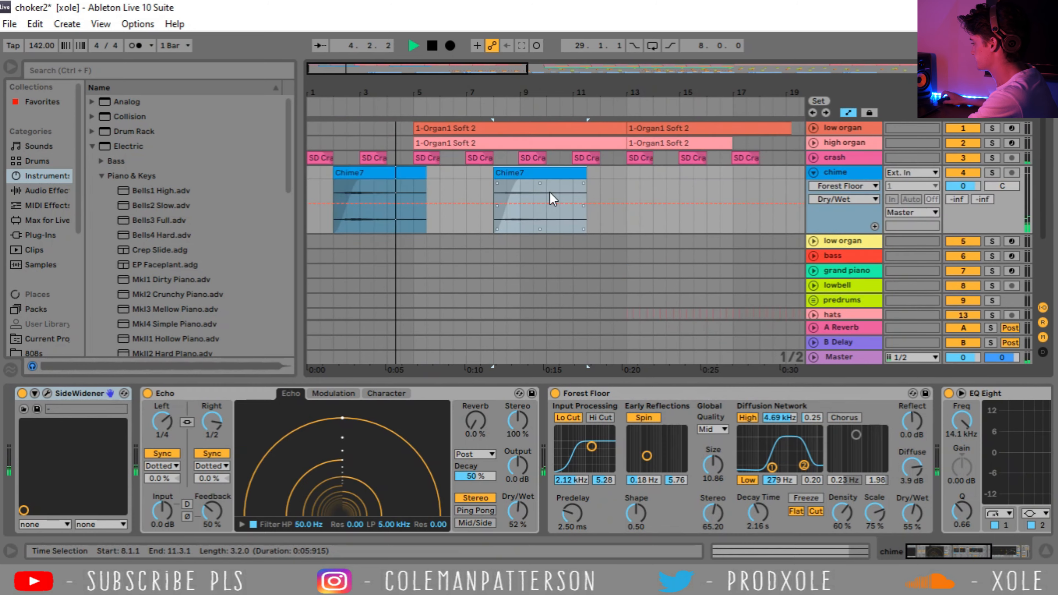
# Step: Solo the hats and shake tracks together and play them from bar 13
pyautogui.click(543, 175)
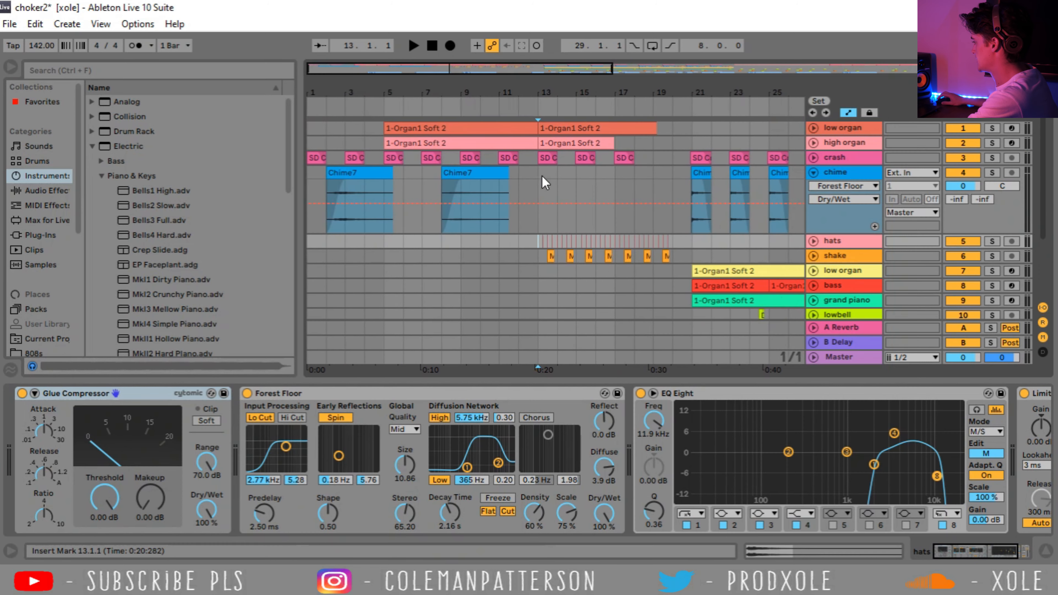
pyautogui.scroll(-3, 542, 182)
pyautogui.scroll(3, 543, 182)
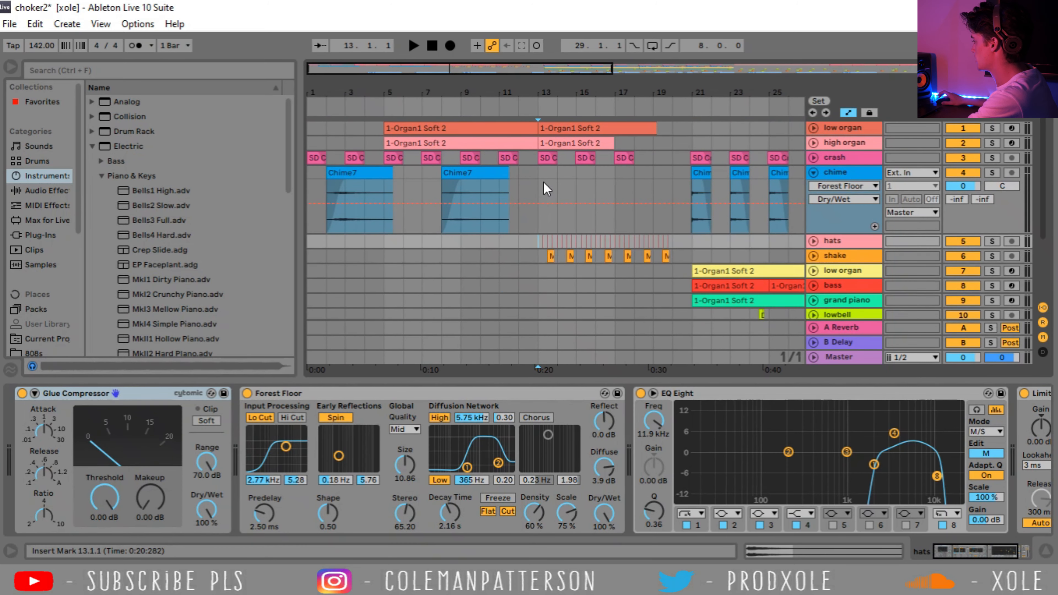
pyautogui.click(995, 241)
pyautogui.keyDown('ctrl'); pyautogui.click(993, 256); pyautogui.keyUp('ctrl')
pyautogui.moveTo(629, 89); pyautogui.dragTo(621, 112)
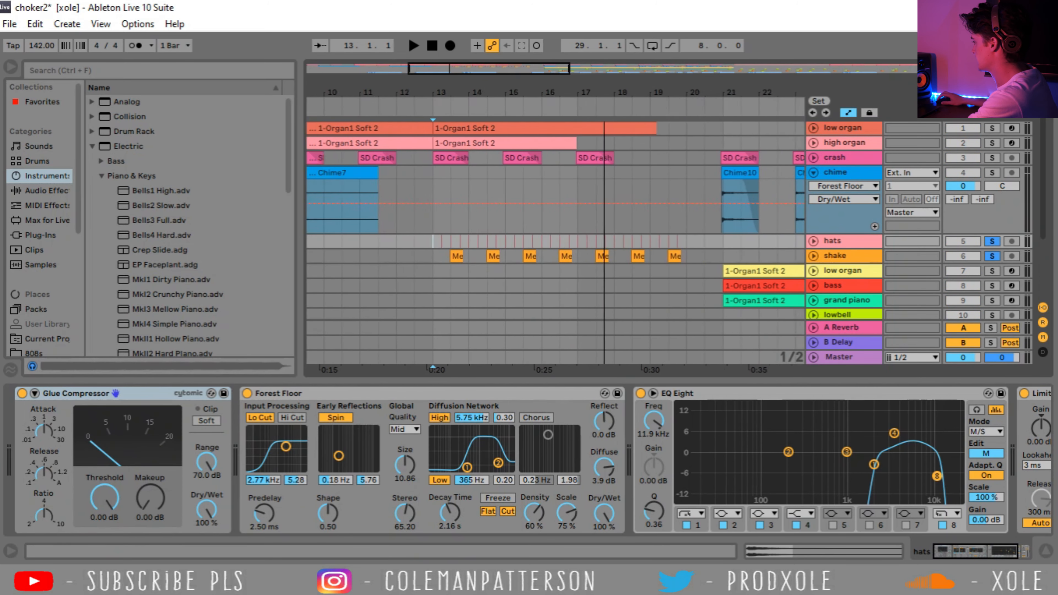
pyautogui.press('space')
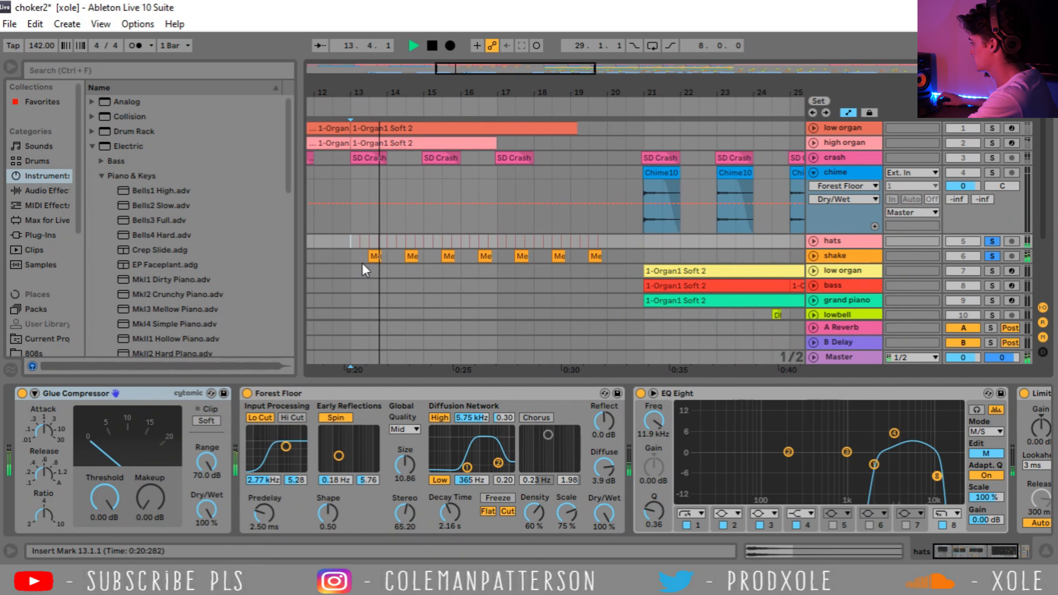
# Step: Bring up the shake track's effects and replay the soloed hats and shake from bar 13
pyautogui.click(351, 258)
pyautogui.press('space')
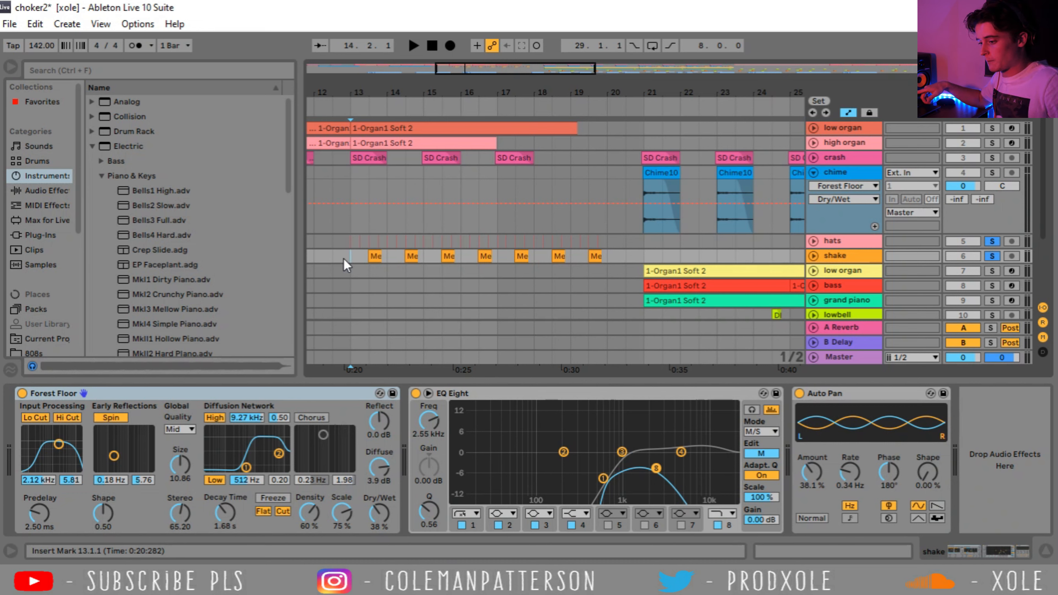
pyautogui.scroll(-3, 441, 283)
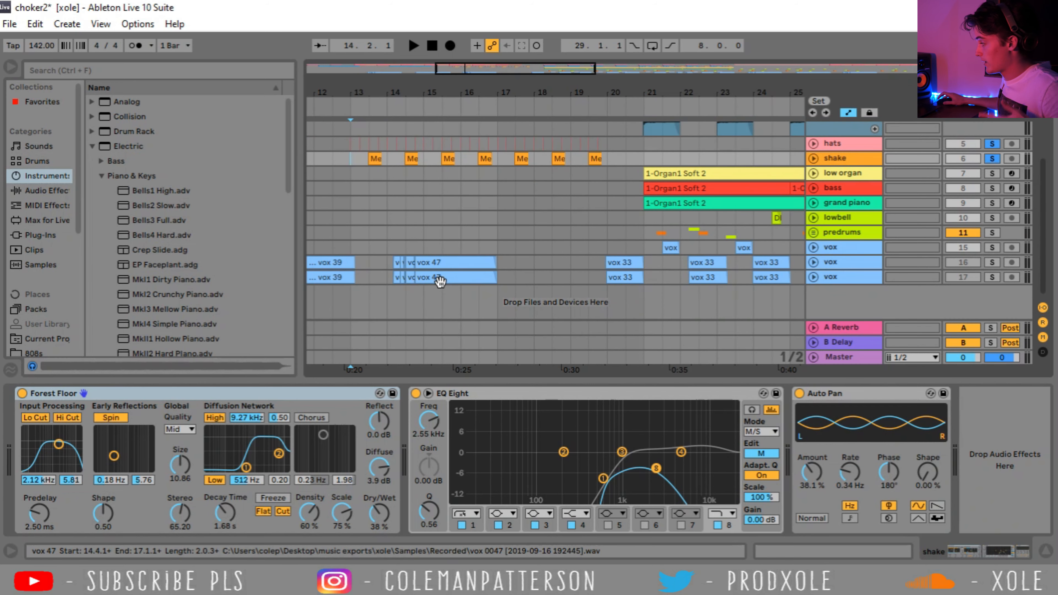
pyautogui.scroll(3, 475, 204)
pyautogui.press('space')
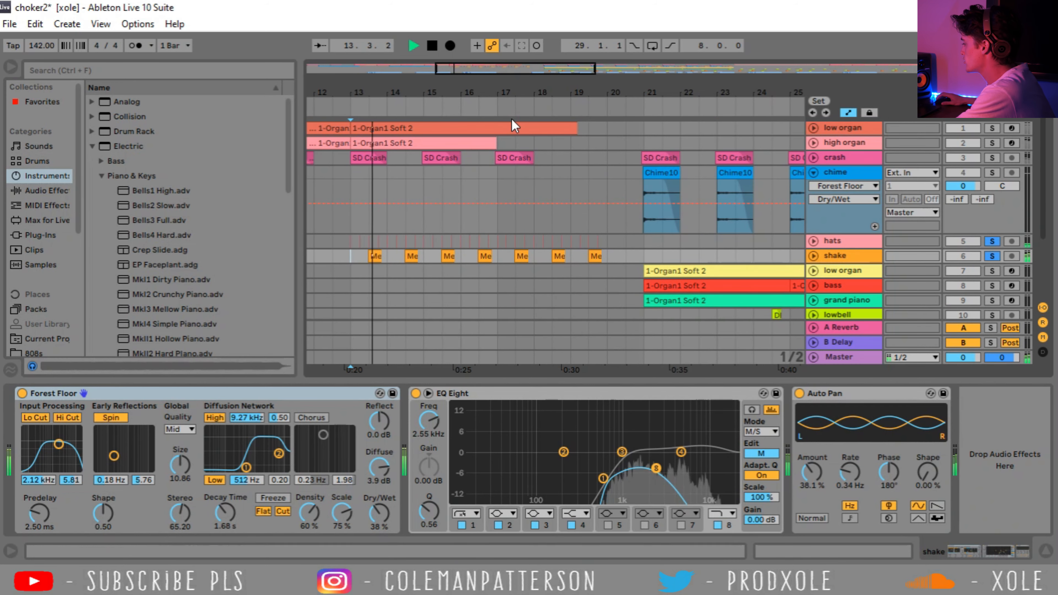
pyautogui.press('-')
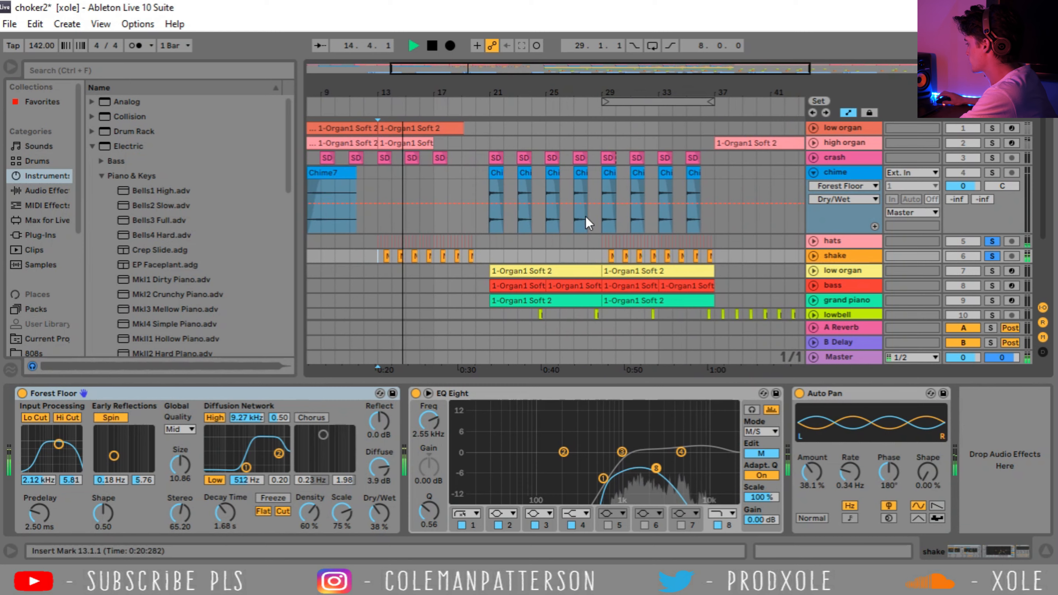
# Step: Place the playback start at bar 29 and review the device chain of the low organ track below shake, through to its Limiter
pyautogui.click(604, 206)
pyautogui.moveTo(650, 87); pyautogui.dragTo(560, 92)
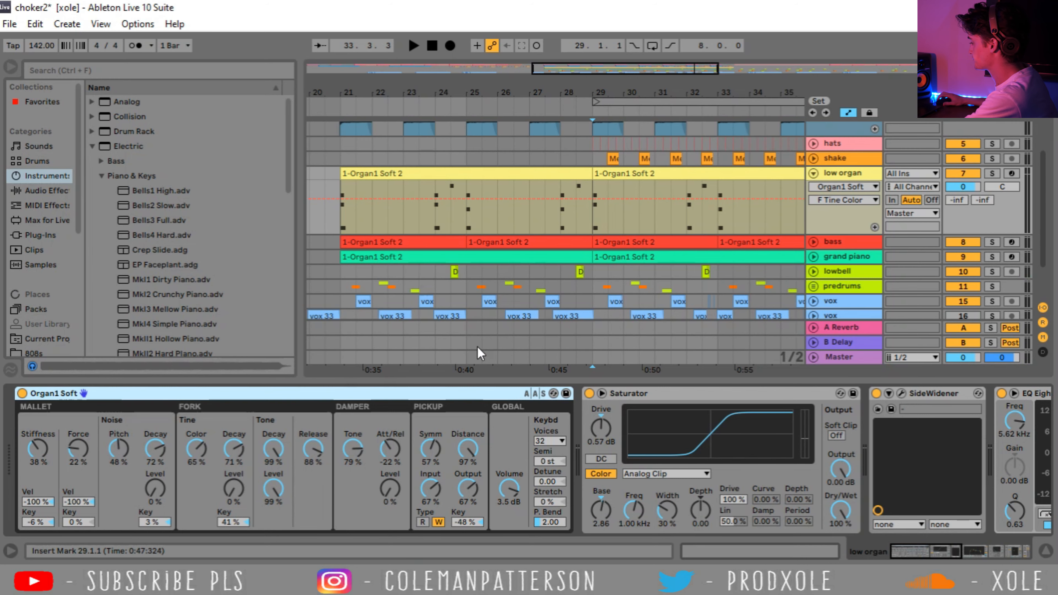
pyautogui.scroll(3, 517, 187)
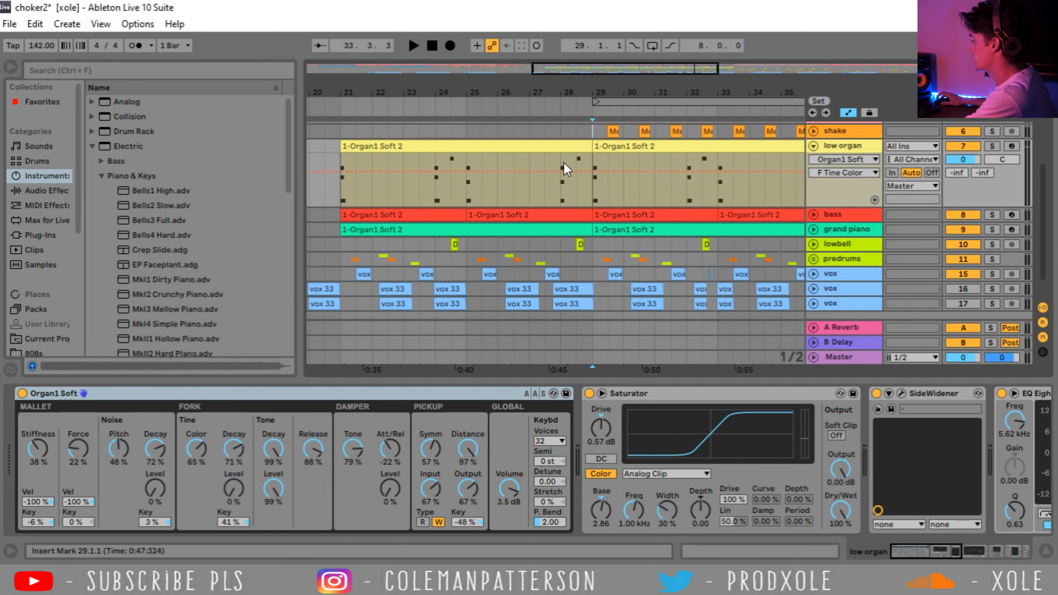
pyautogui.click(844, 146)
pyautogui.moveTo(935, 551); pyautogui.dragTo(1005, 553)
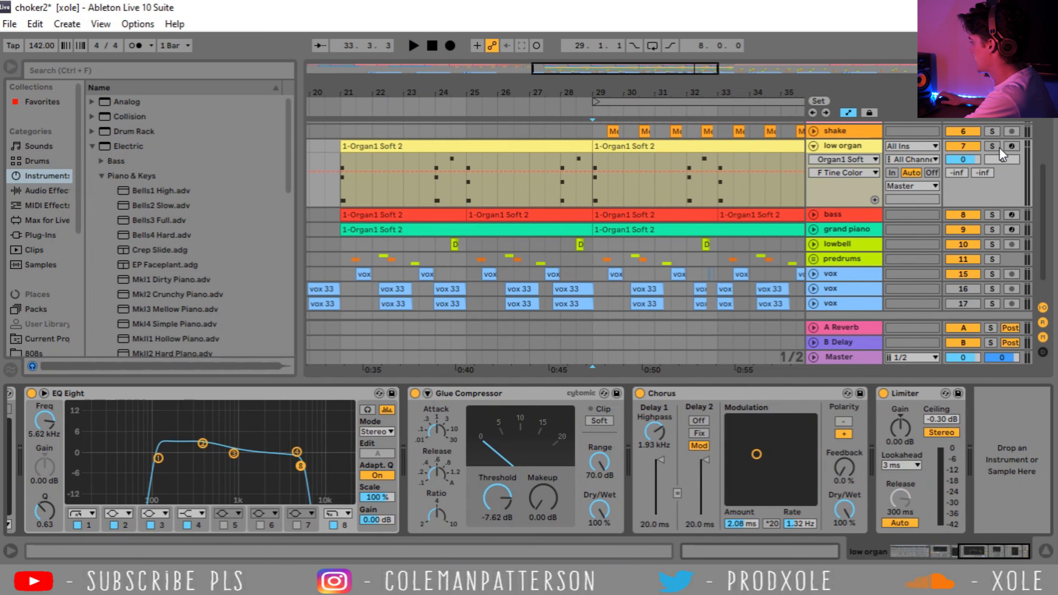
# Step: Solo that low organ track, open the notes of its clip at bar 21, and play it
pyautogui.click(994, 147)
pyautogui.doubleClick(423, 146)
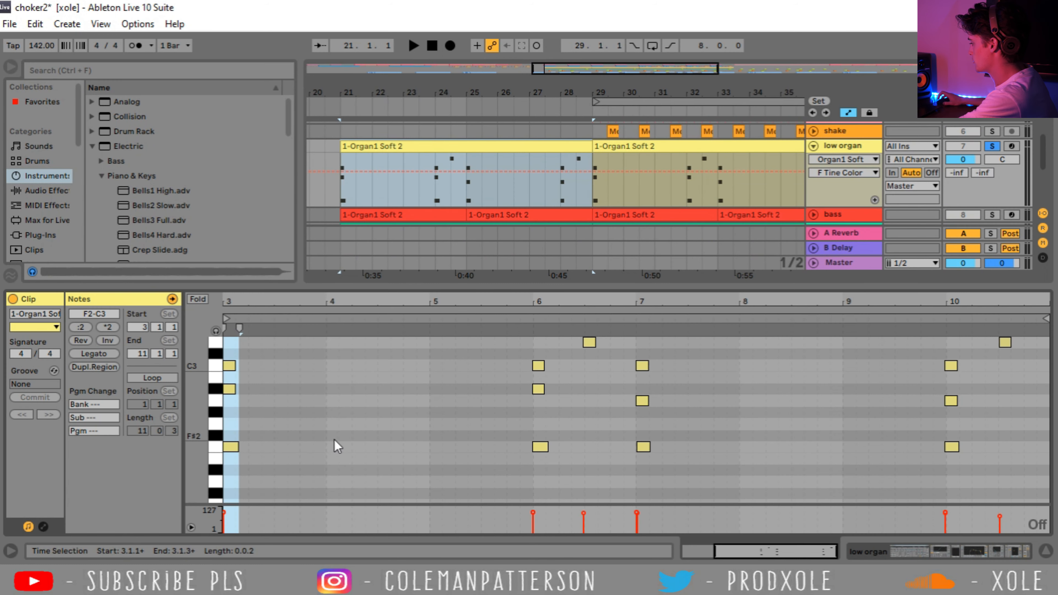
pyautogui.click(381, 157)
pyautogui.press('space')
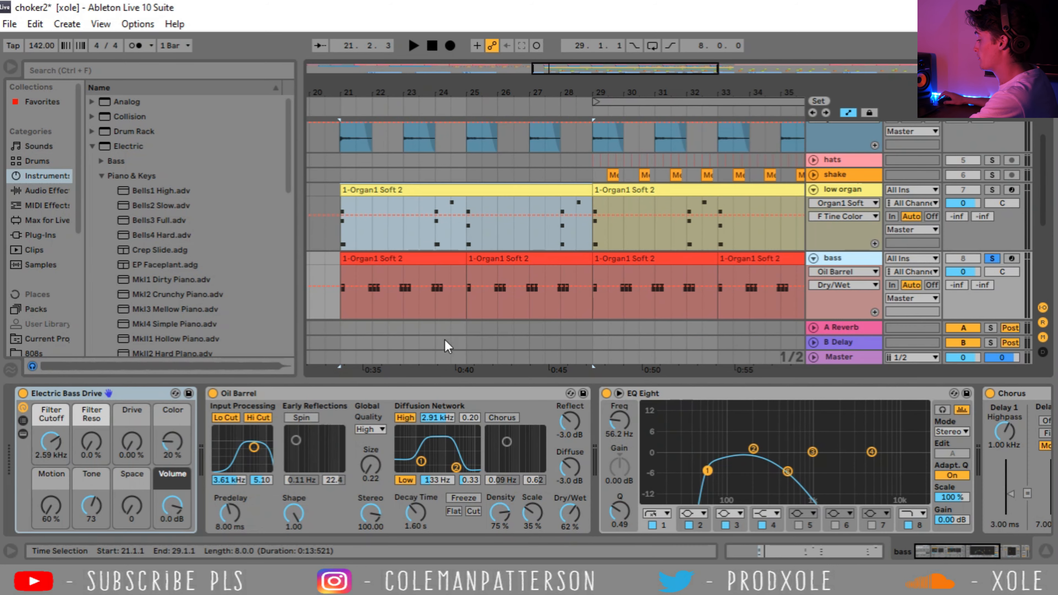
# Step: Audition the soloed bass from bar 21 while reviewing its device chain from Electric Bass Drive to the Limiter
pyautogui.click(77, 394)
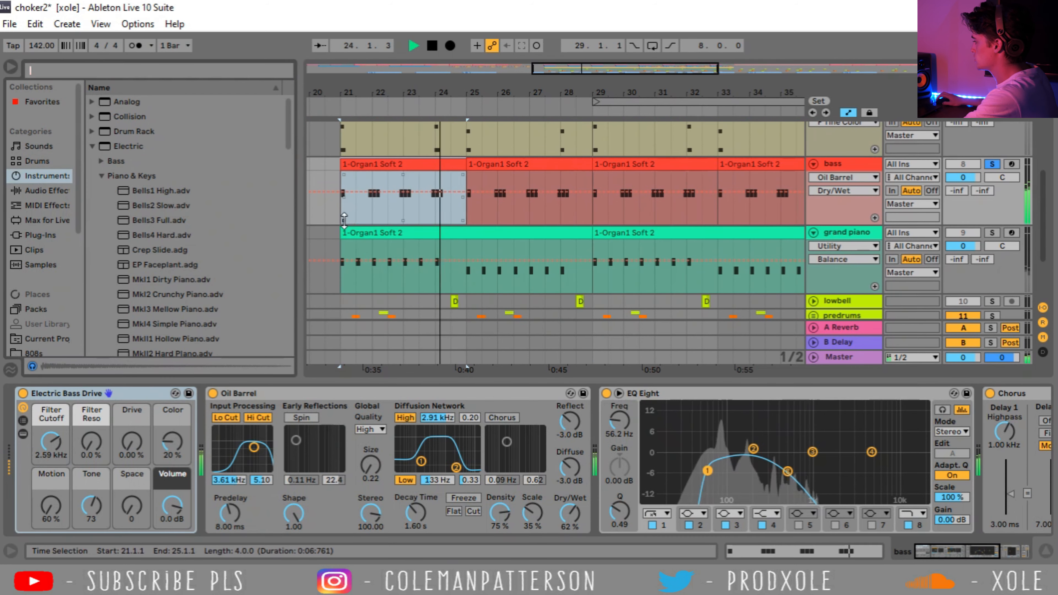
pyautogui.click(339, 206)
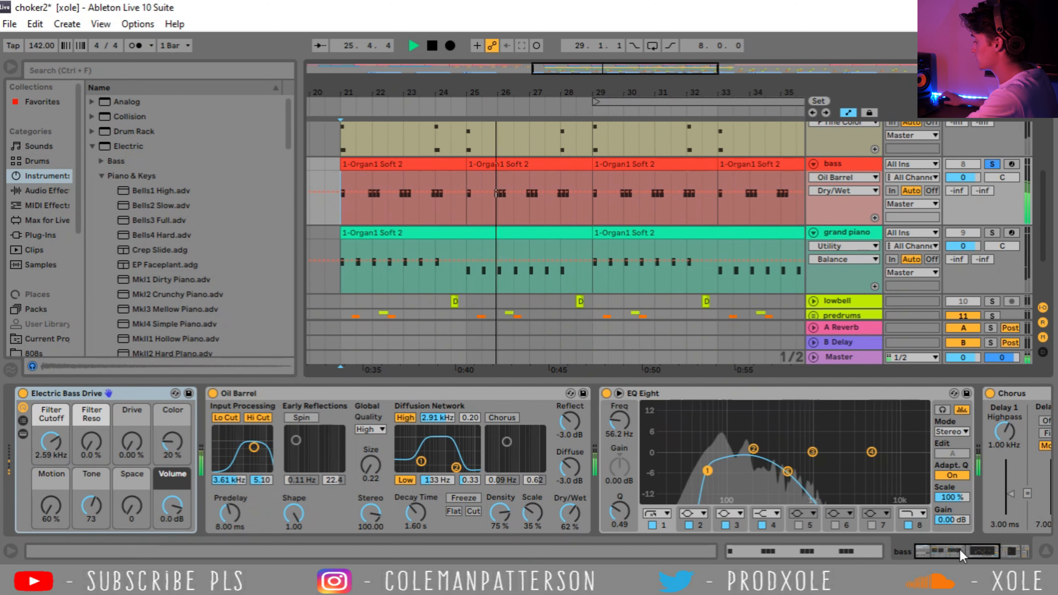
pyautogui.moveTo(967, 552); pyautogui.dragTo(1033, 545)
pyautogui.press('space')
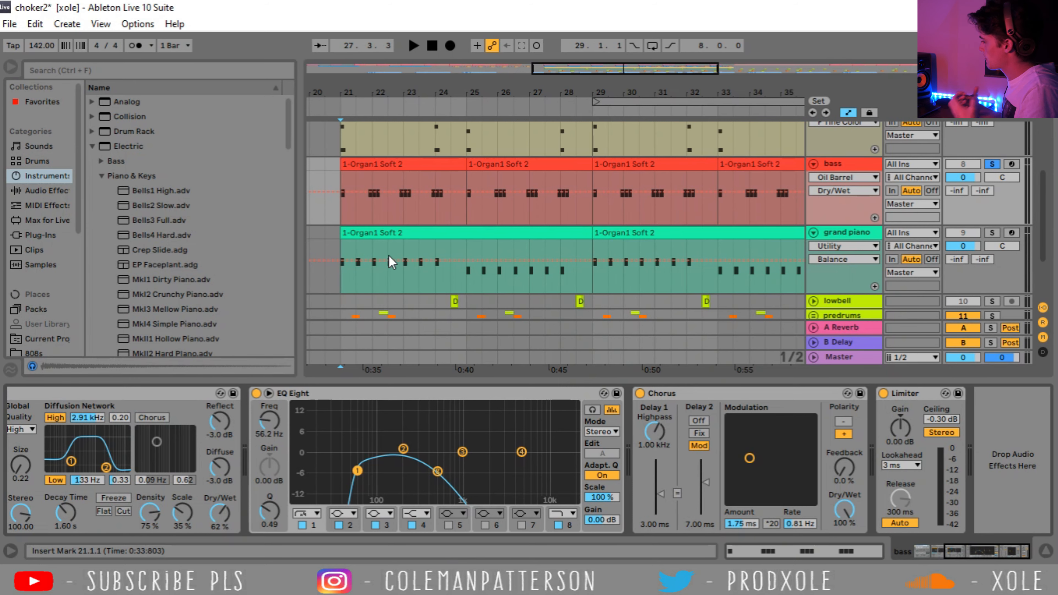
pyautogui.click(341, 207)
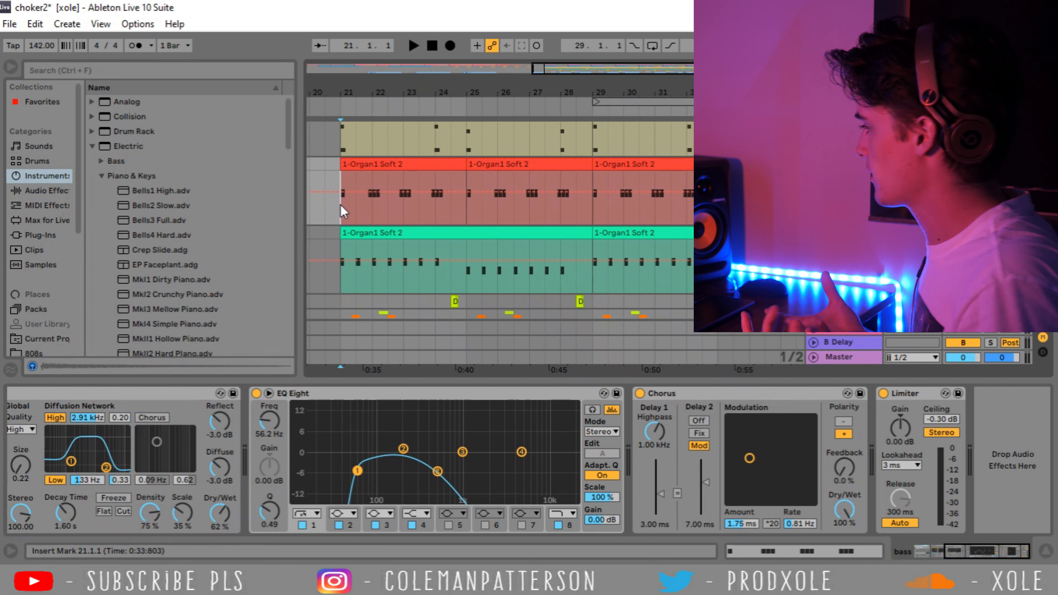
# Step: Solo the grand piano track and check the notes of its first clip at bar 21
pyautogui.click(464, 235)
pyautogui.scroll(-3, 465, 235)
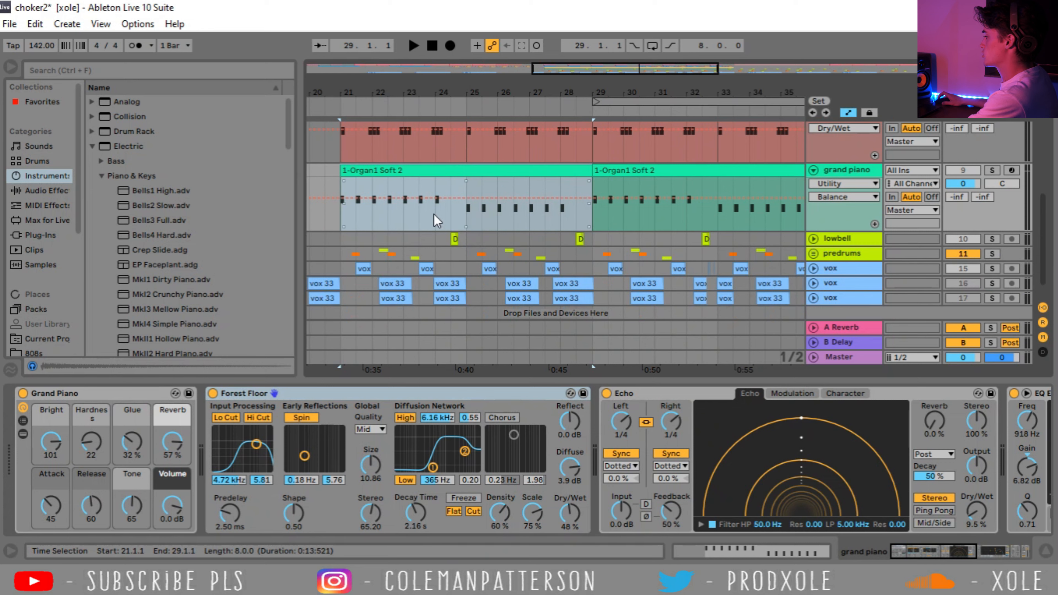
pyautogui.click(336, 217)
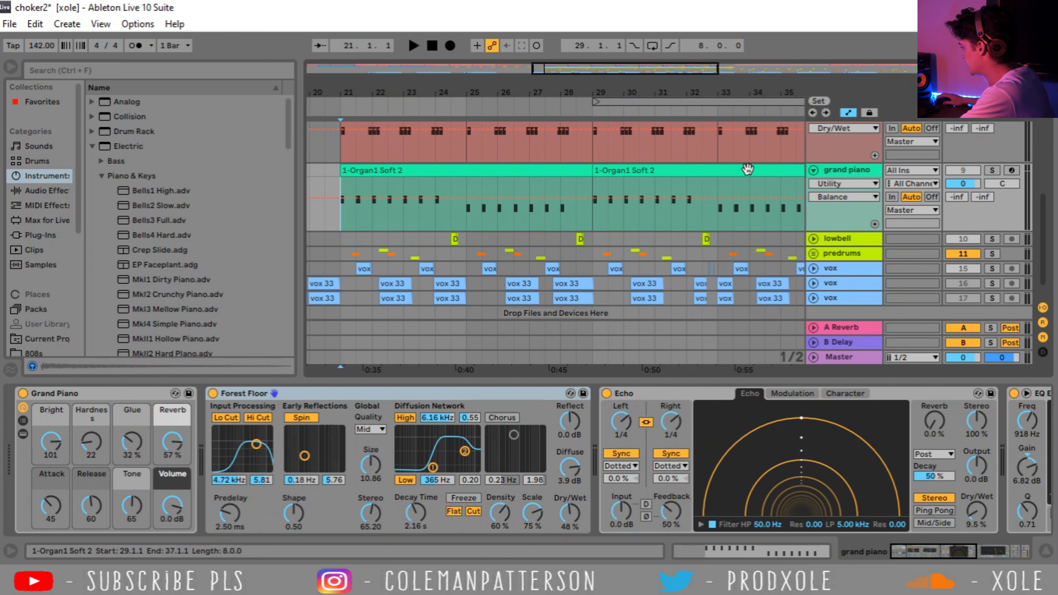
pyautogui.click(992, 170)
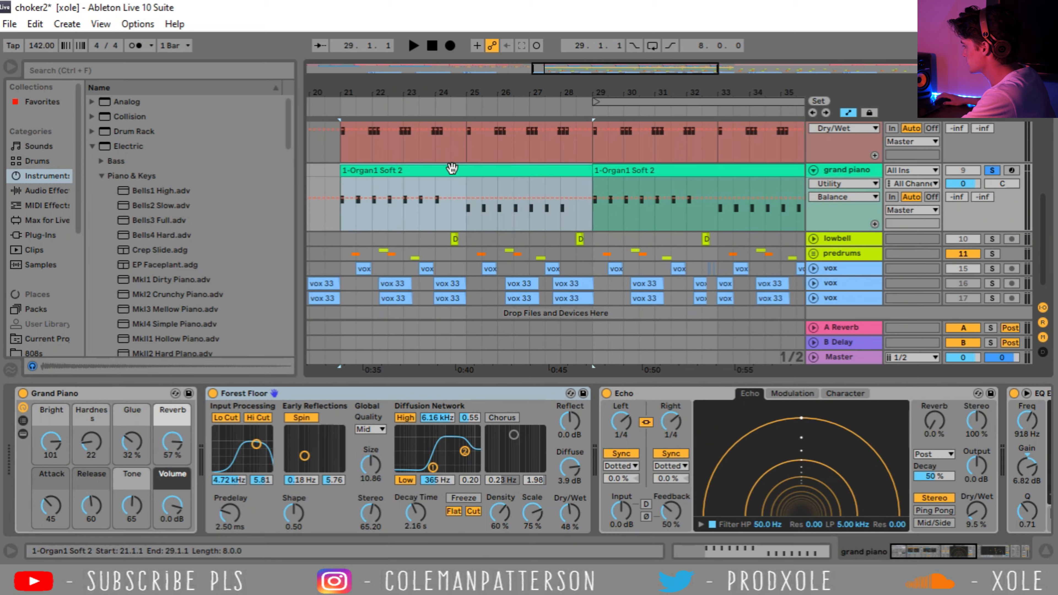
pyautogui.doubleClick(450, 169)
pyautogui.hotkey('ctrl', 'alt', 'l')
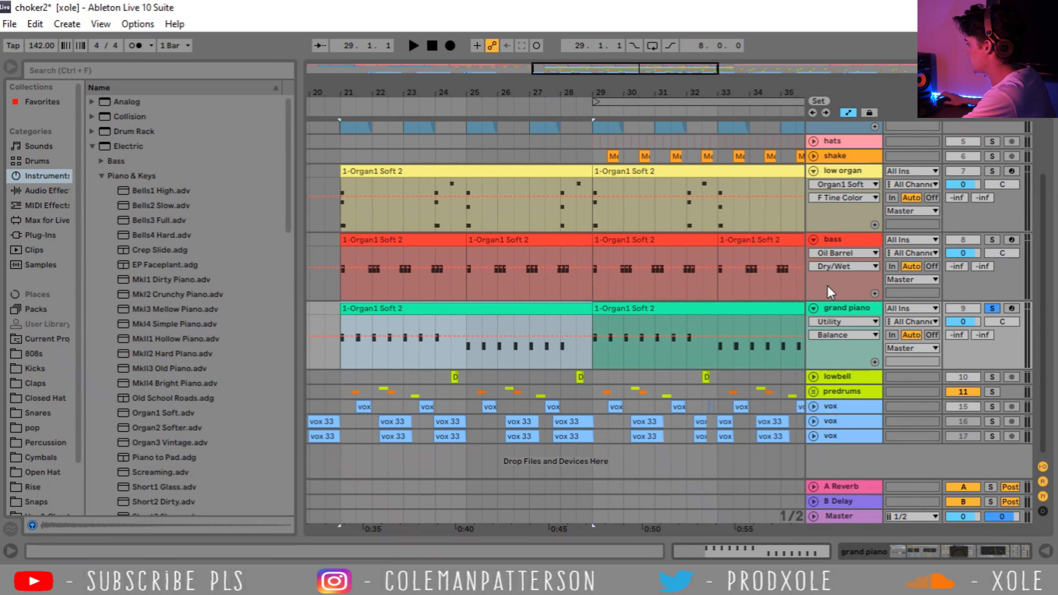
# Step: Review the grand piano's device chain through to the Limiter and play its first clip from bar 21
pyautogui.doubleClick(865, 311)
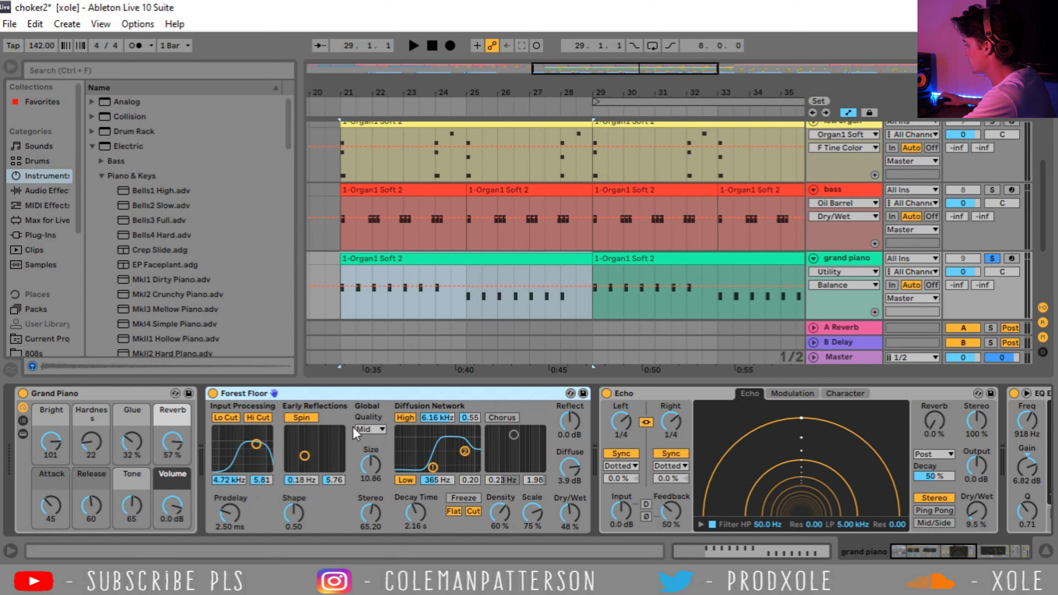
pyautogui.moveTo(914, 559); pyautogui.dragTo(982, 556)
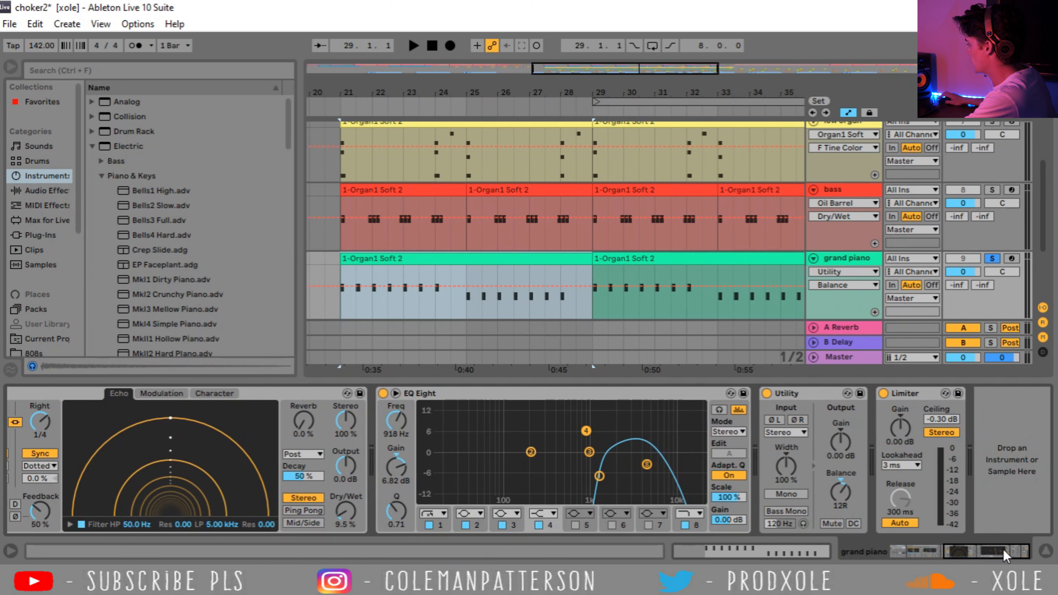
pyautogui.click(449, 258)
pyautogui.press('space')
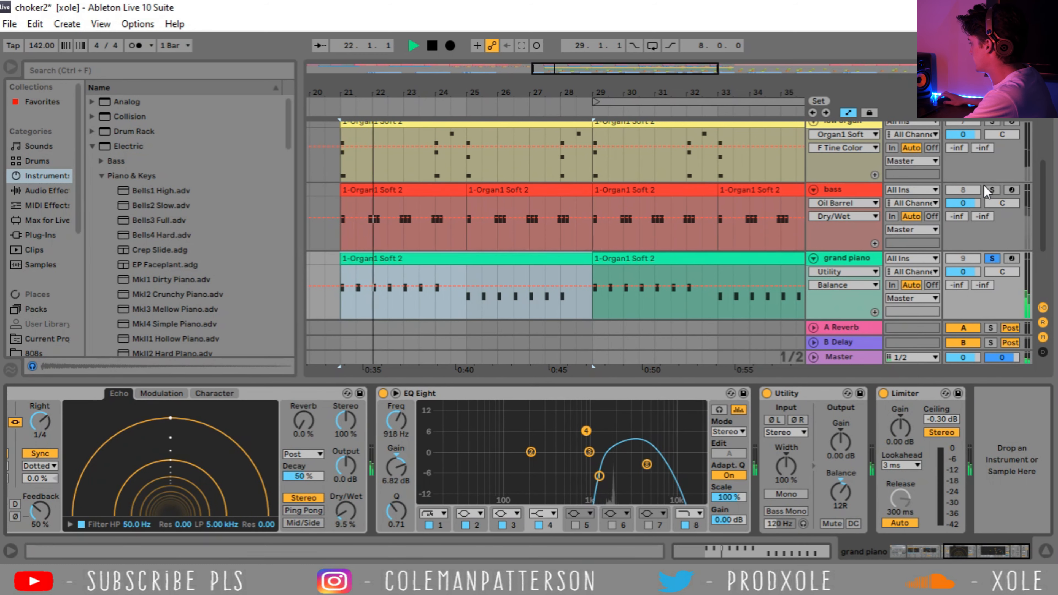
# Step: Add the bass and the low organ above it to the soloed grand piano during playback
pyautogui.keyDown('ctrl'); pyautogui.click(993, 191); pyautogui.keyUp('ctrl')
pyautogui.scroll(2, 995, 193)
pyautogui.keyDown('ctrl'); pyautogui.click(993, 184); pyautogui.keyUp('ctrl')
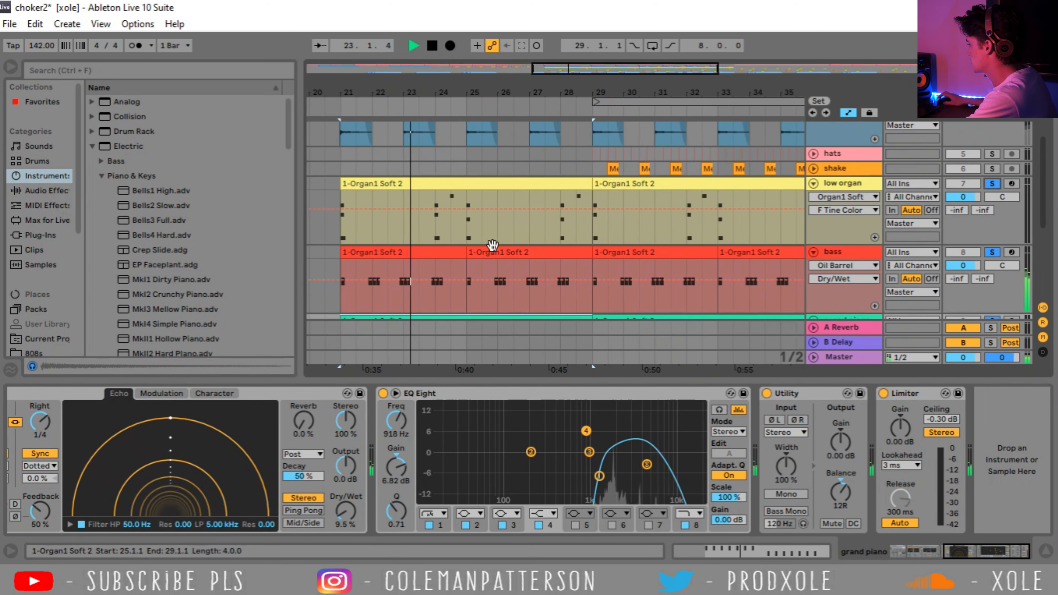
# Step: Show the low organ's devices at bar 21 and unfold the predrums group further down the arrangement
pyautogui.click(342, 231)
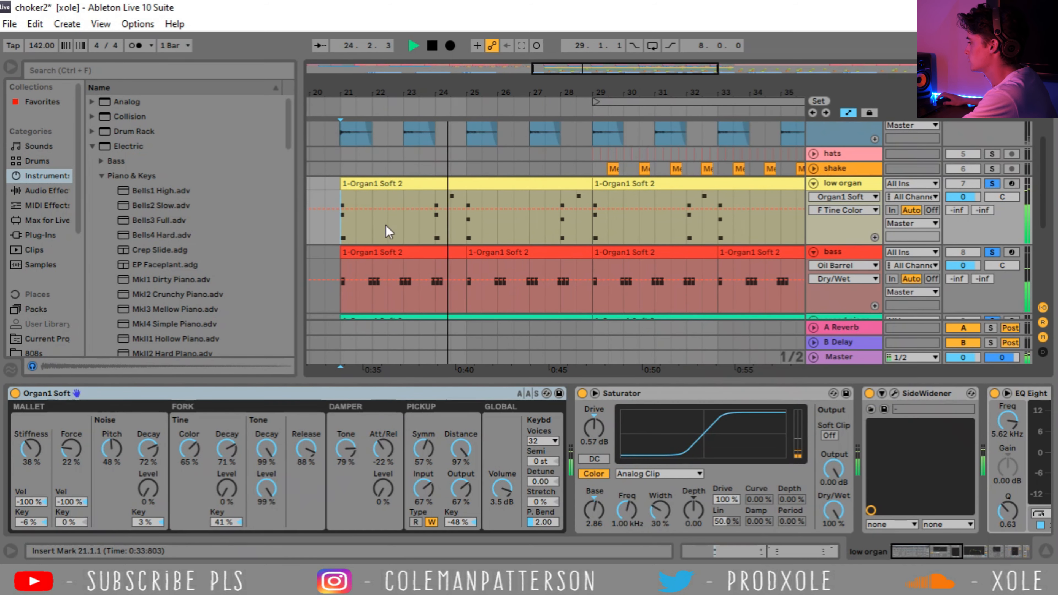
pyautogui.scroll(-5, 649, 246)
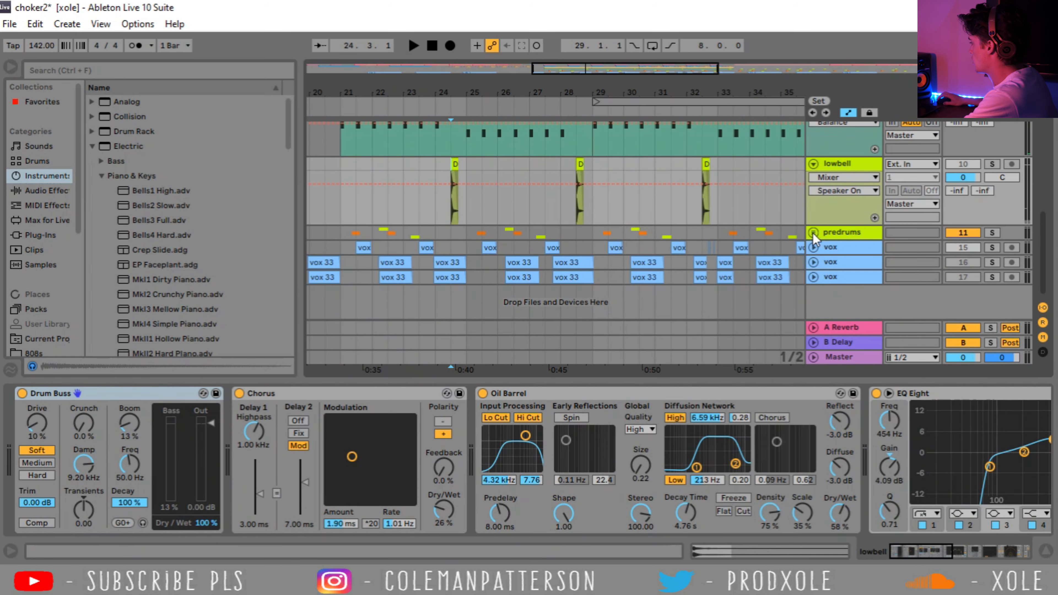
pyautogui.click(813, 232)
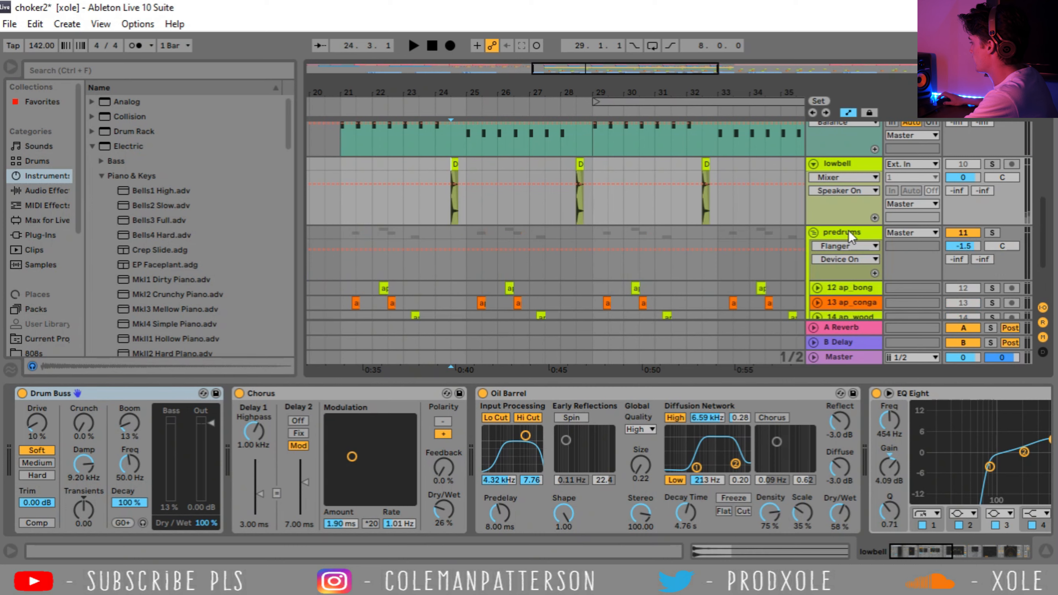
pyautogui.scroll(-2, 916, 263)
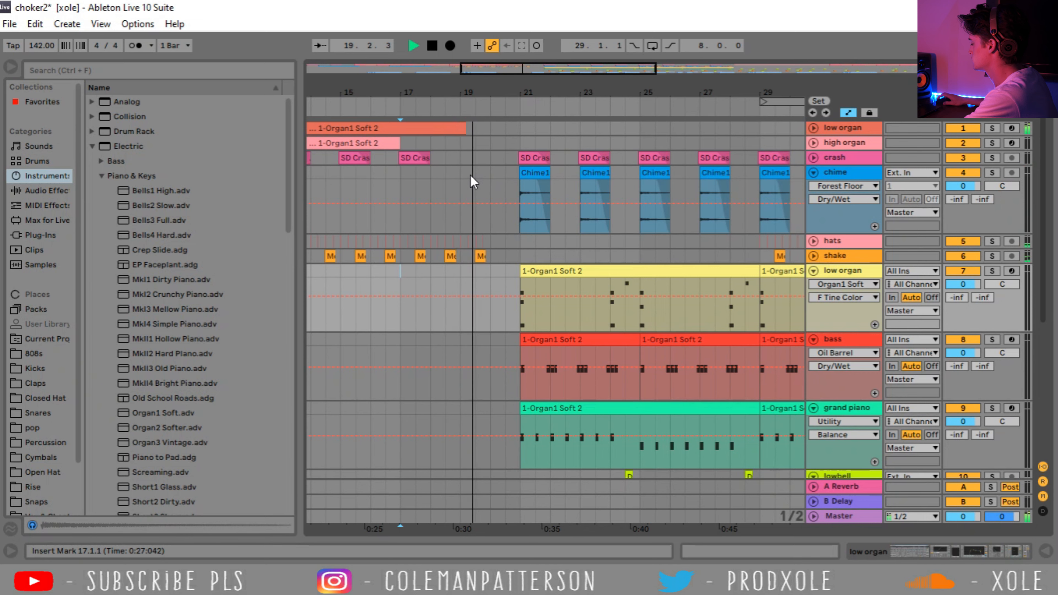
# Step: Place the insert marker at bar 20 on the hats track during full-mix playback and briefly view its device chain
pyautogui.click(490, 241)
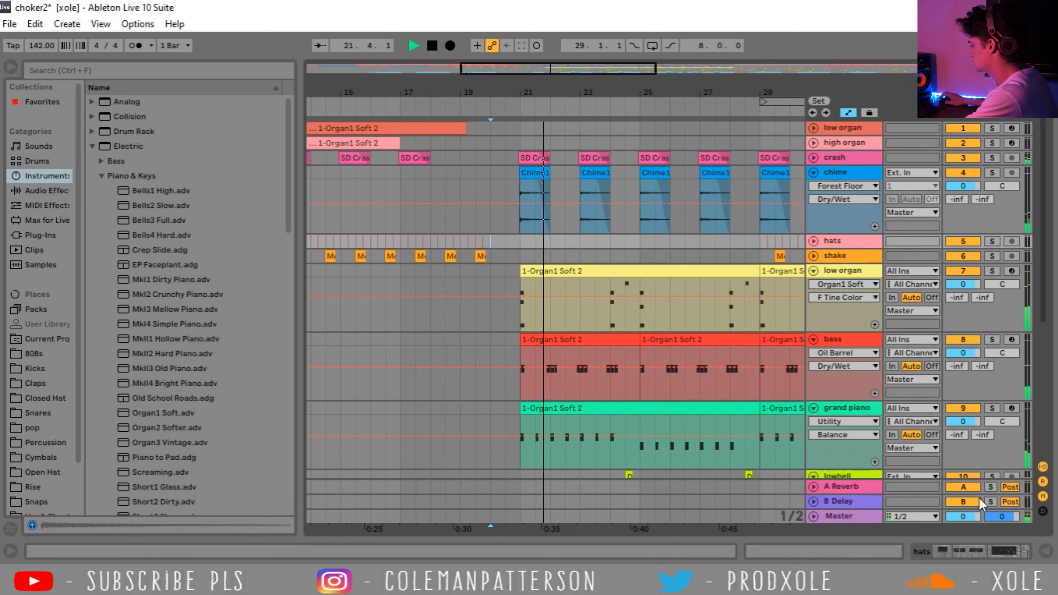
pyautogui.click(1045, 551)
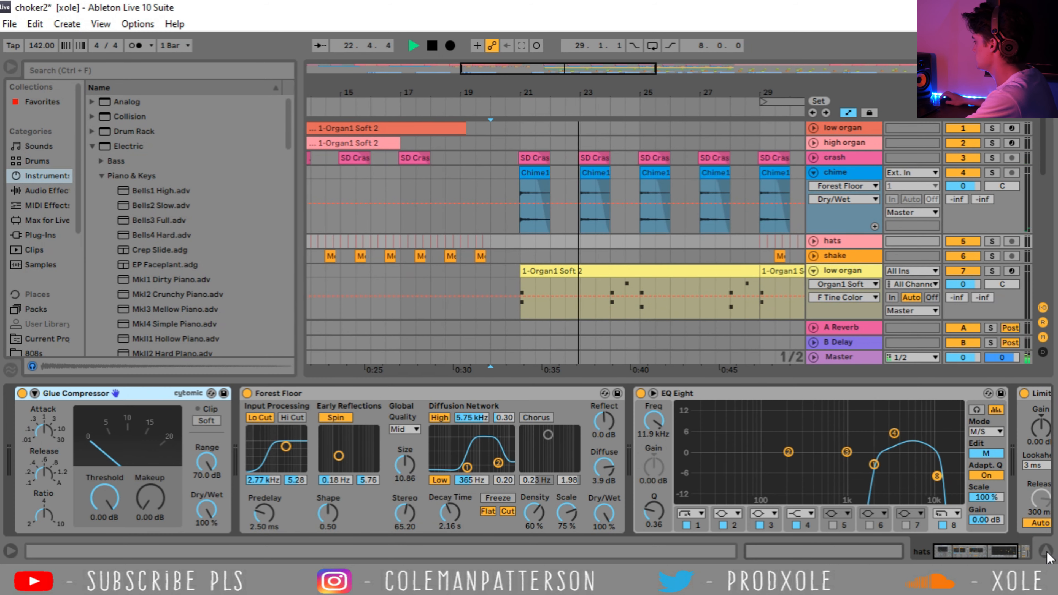
pyautogui.click(1046, 551)
# Step: Fold the low organ, bass, grand piano, lowbell, predrums and chime tracks to compact the arrangement
pyautogui.moveTo(587, 93); pyautogui.dragTo(387, 69)
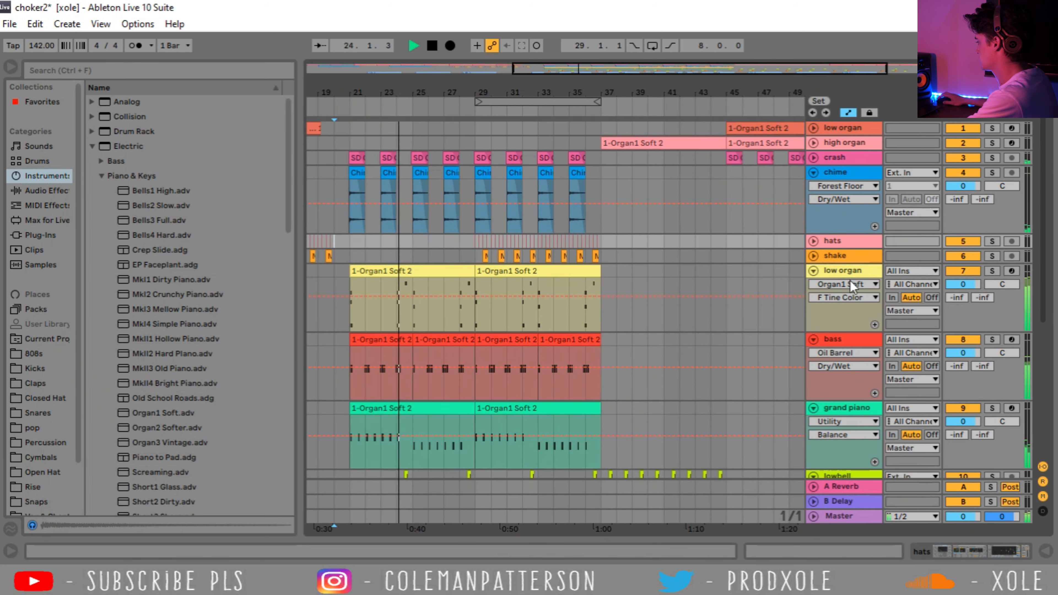
pyautogui.click(813, 271)
pyautogui.click(814, 285)
pyautogui.click(815, 301)
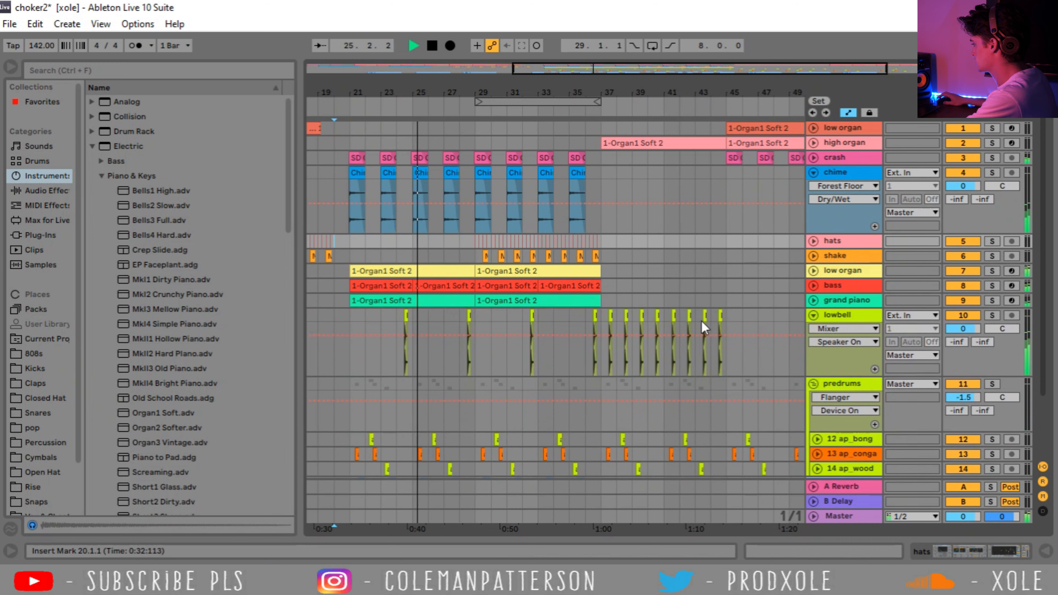
pyautogui.scroll(-3, 817, 304)
pyautogui.click(814, 239)
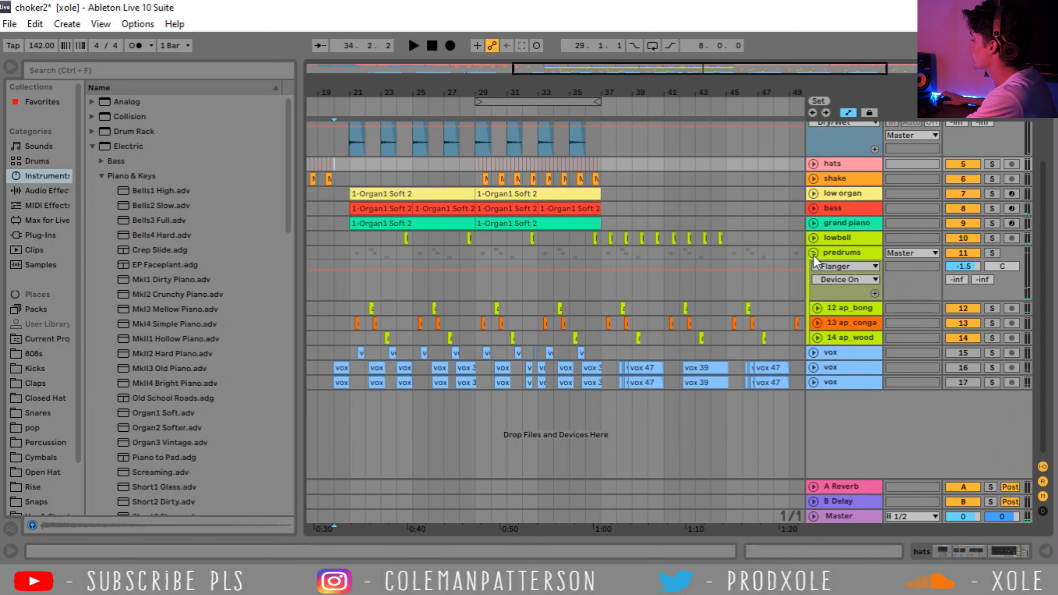
pyautogui.click(813, 252)
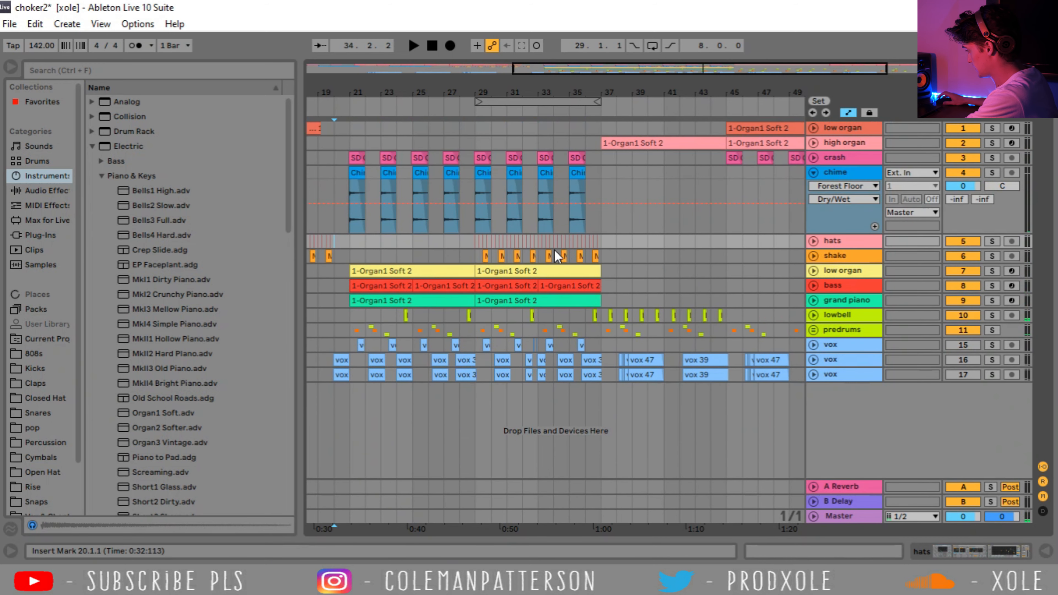
pyautogui.click(814, 173)
# Step: Focus on the first vocal phrase at bar 6 on vox tracks 16 and 17 and show the upper track's device chain
pyautogui.moveTo(436, 95); pyautogui.dragTo(594, 100)
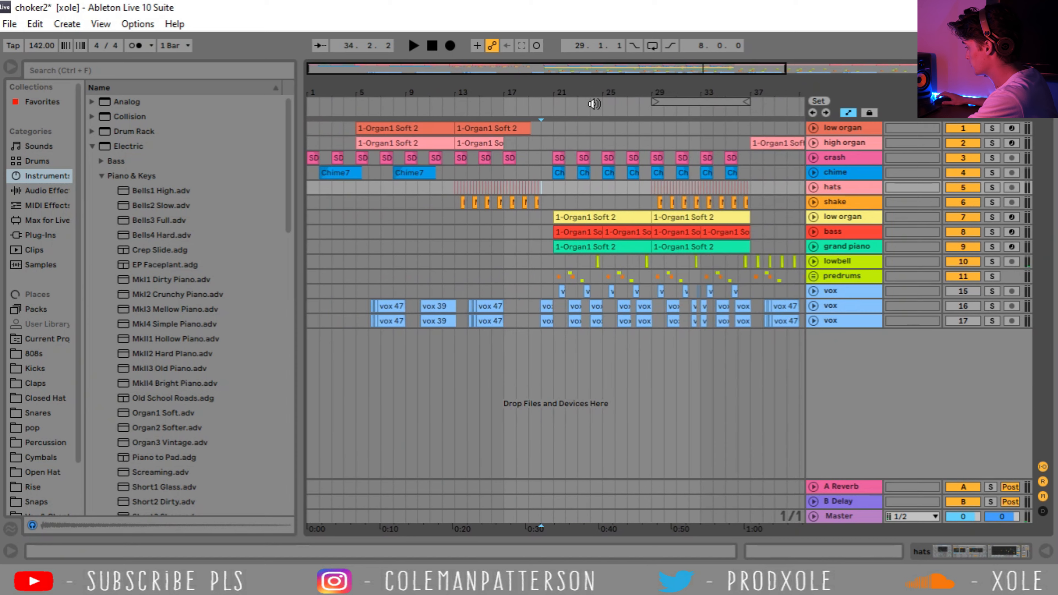
pyautogui.click(371, 323)
pyautogui.press('z')
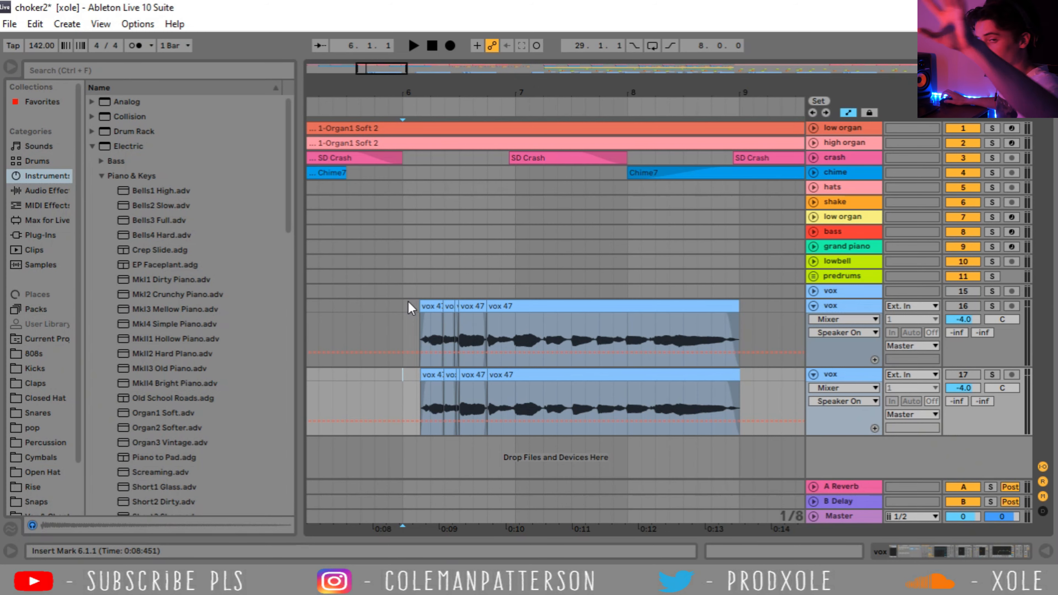
pyautogui.click(411, 309)
pyautogui.hotkey('shift', 'Tab')
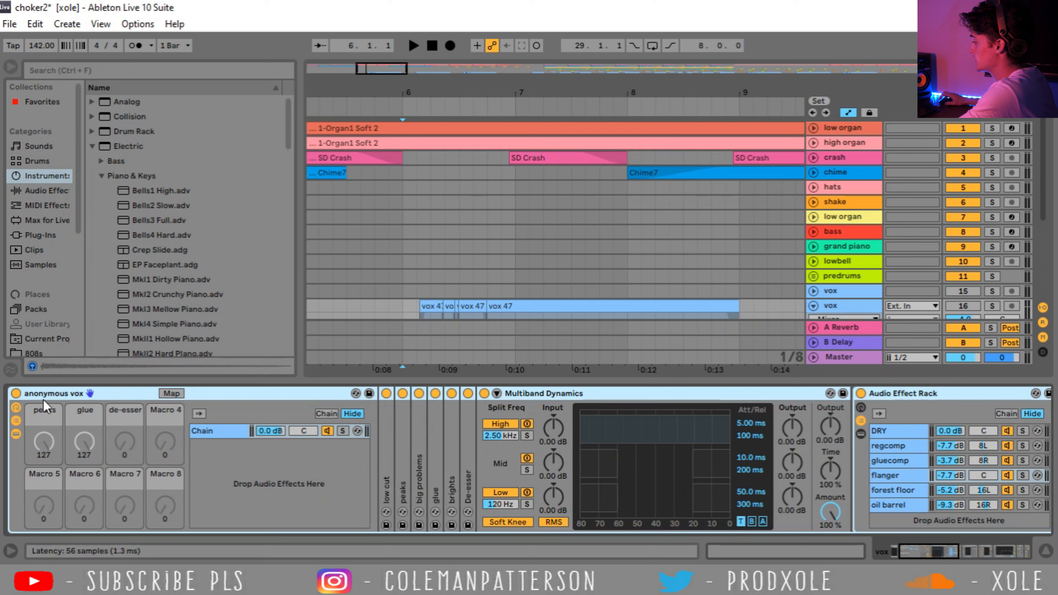
# Step: Review the upper vox track's device chain from MAutoPitch and the anonymous vox rack through Flanger and Chorus to the Limiter
pyautogui.moveTo(914, 545); pyautogui.dragTo(883, 549)
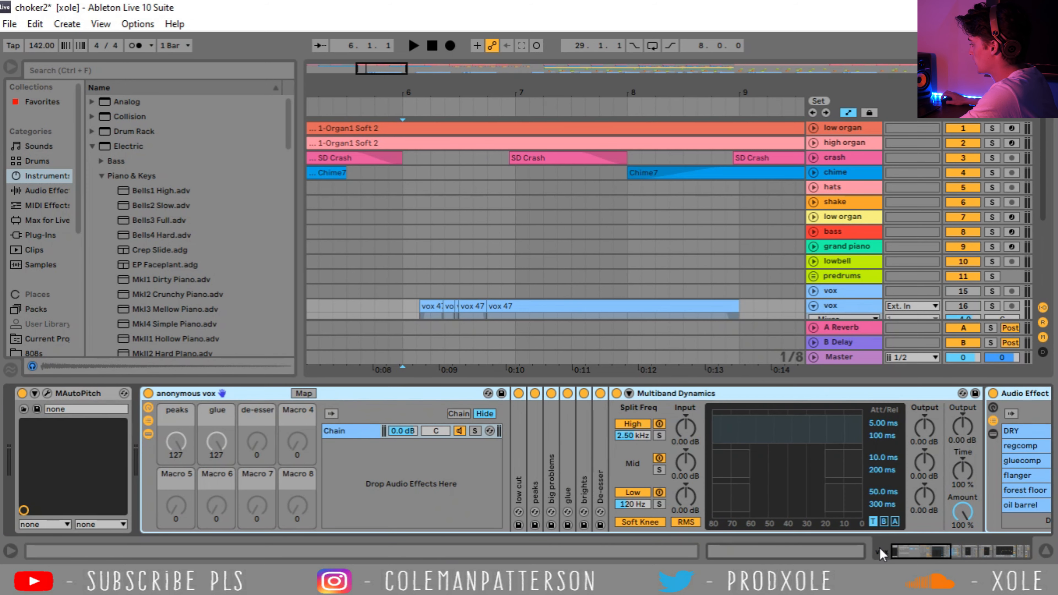
pyautogui.click(746, 403)
pyautogui.doubleClick(788, 394)
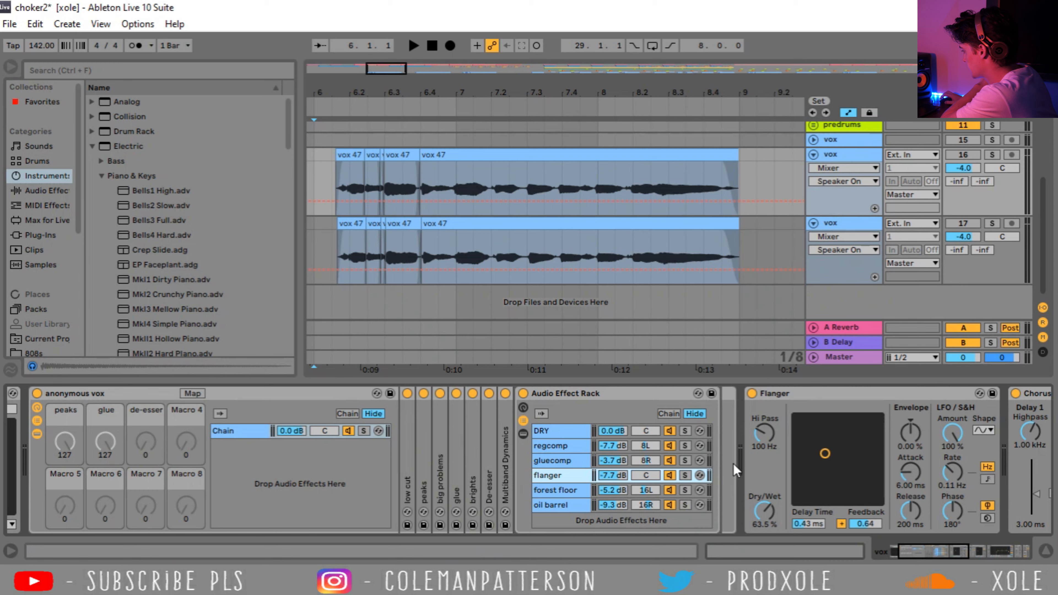
pyautogui.moveTo(917, 552); pyautogui.dragTo(961, 550)
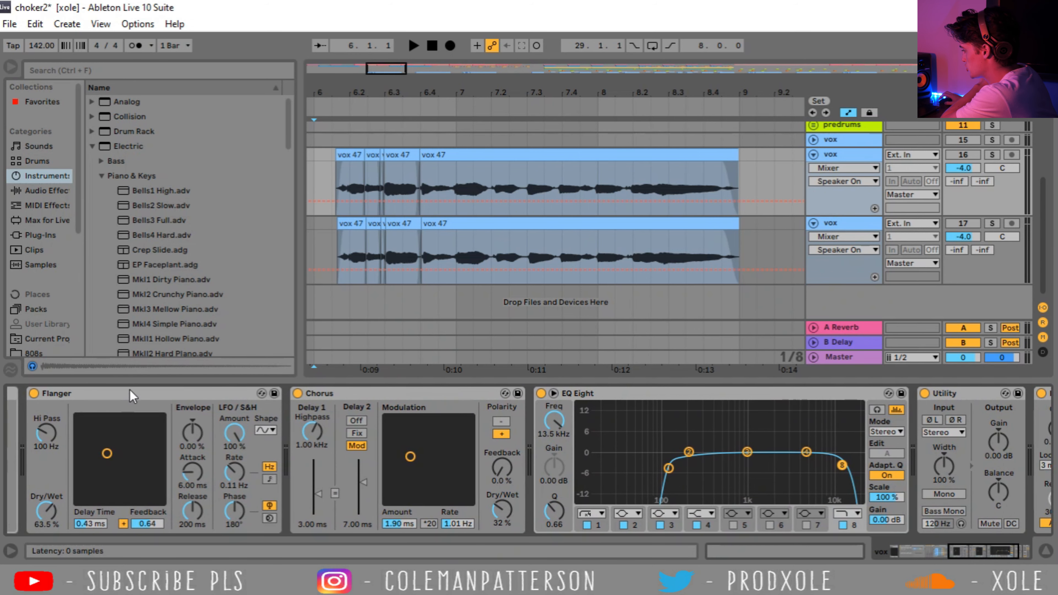
pyautogui.click(114, 398)
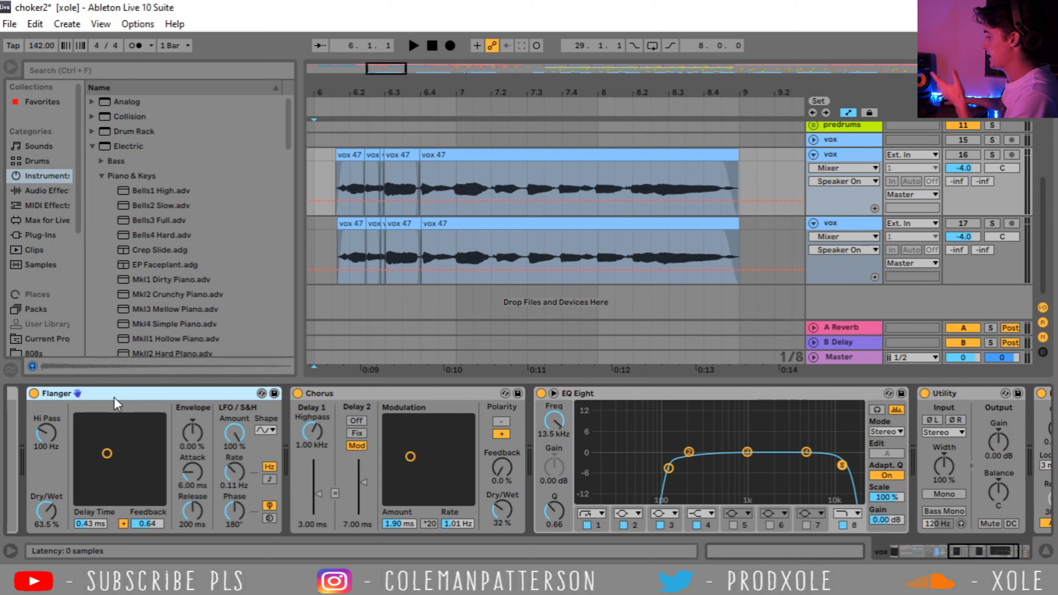
pyautogui.click(352, 396)
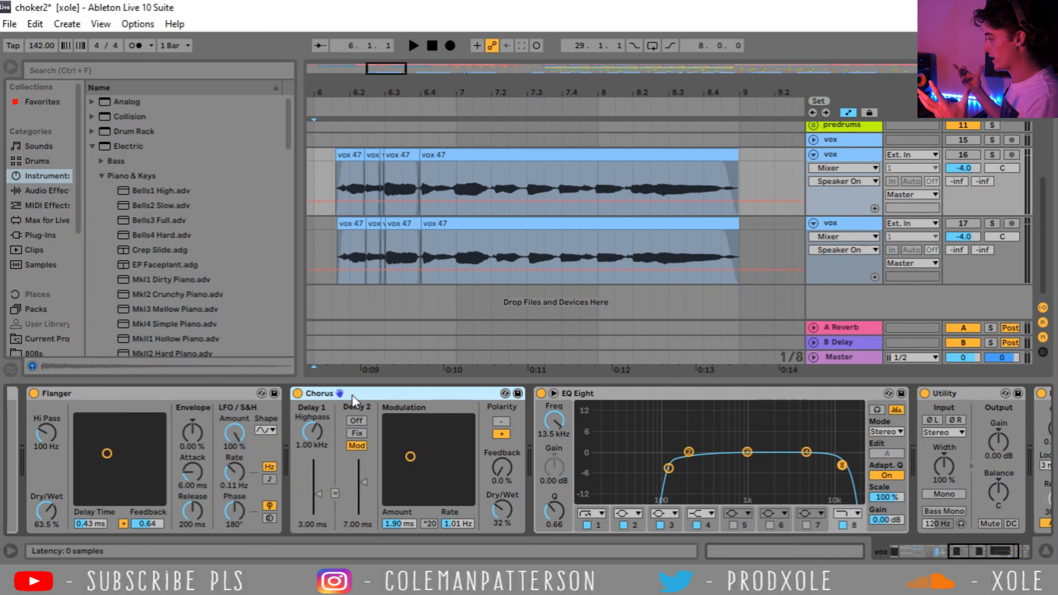
pyautogui.hscroll(4, 911, 422)
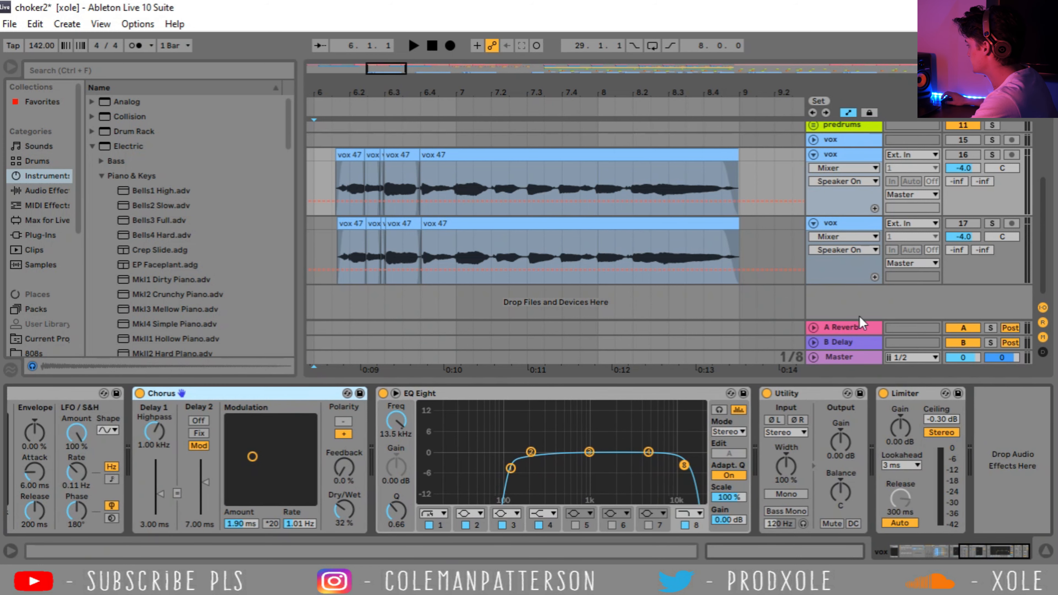
# Step: Check the lower vox track's Utility balance and set the upper vox track's Utility balance to 16L
pyautogui.click(855, 222)
pyautogui.click(848, 157)
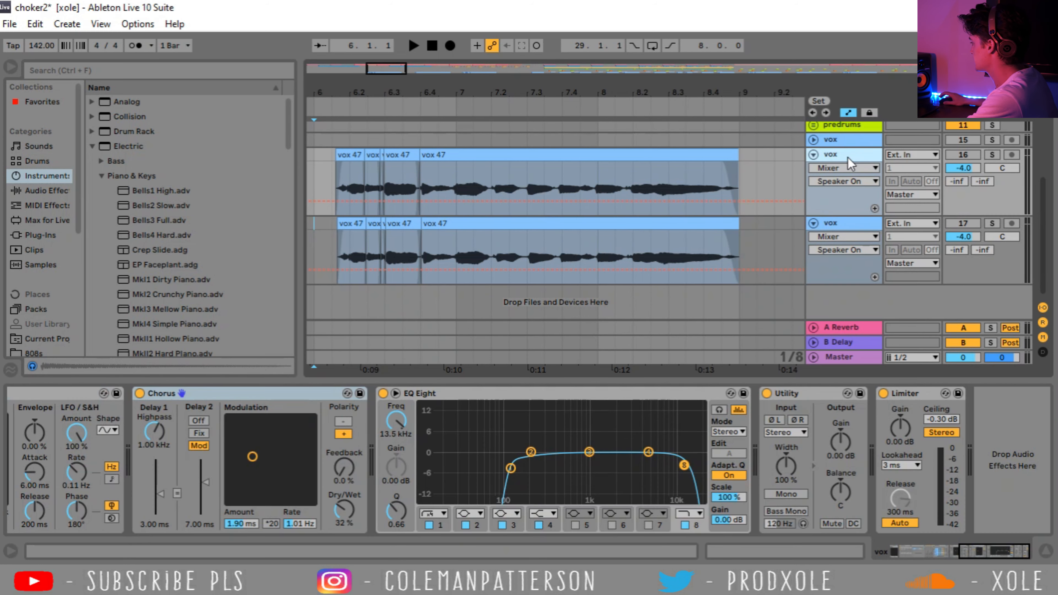
pyautogui.click(840, 224)
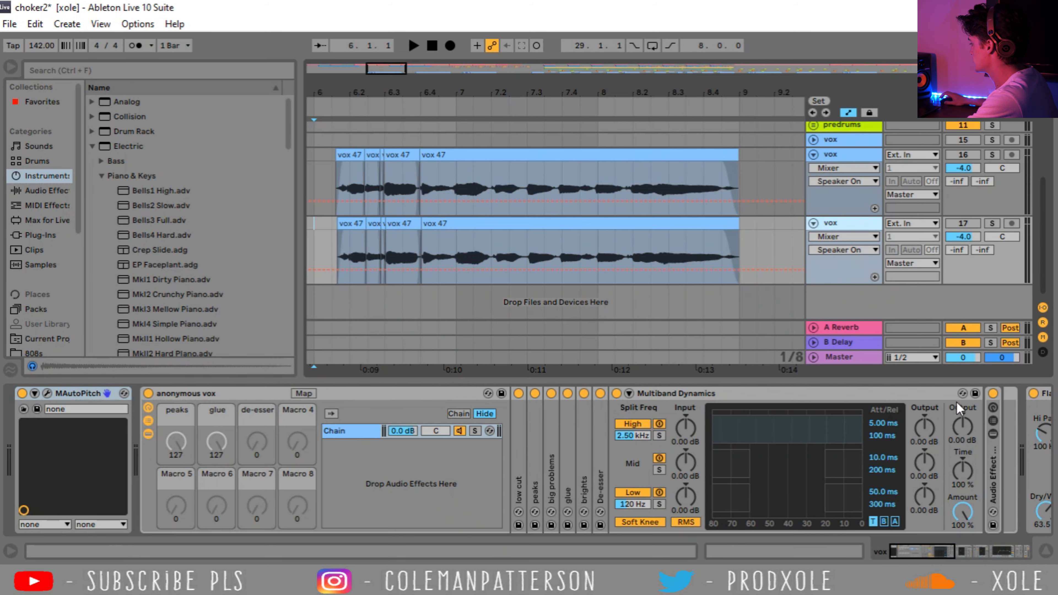
pyautogui.moveTo(943, 554); pyautogui.dragTo(1017, 551)
pyautogui.click(841, 492)
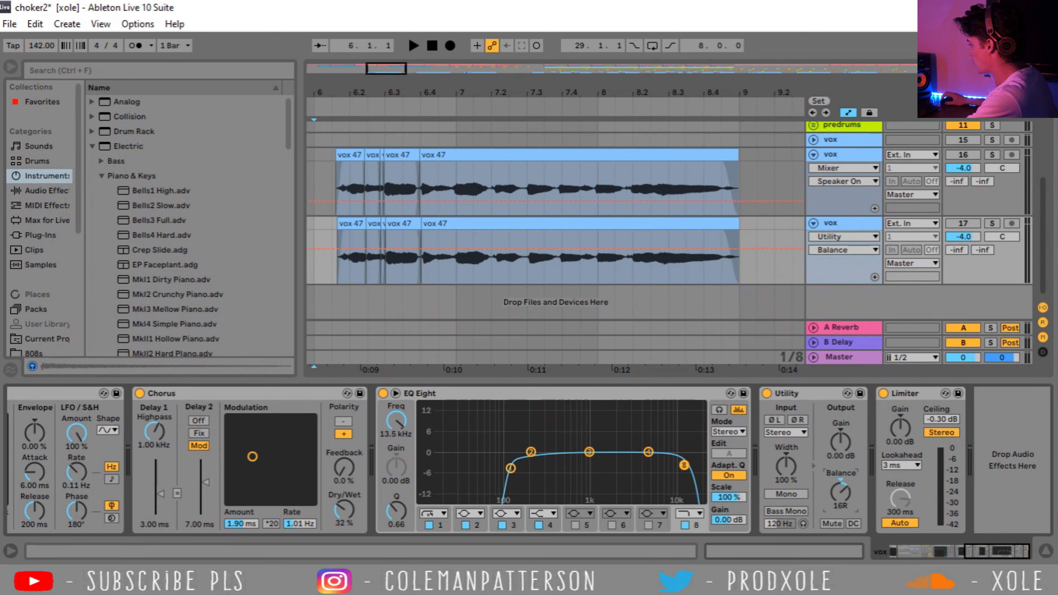
pyautogui.click(845, 156)
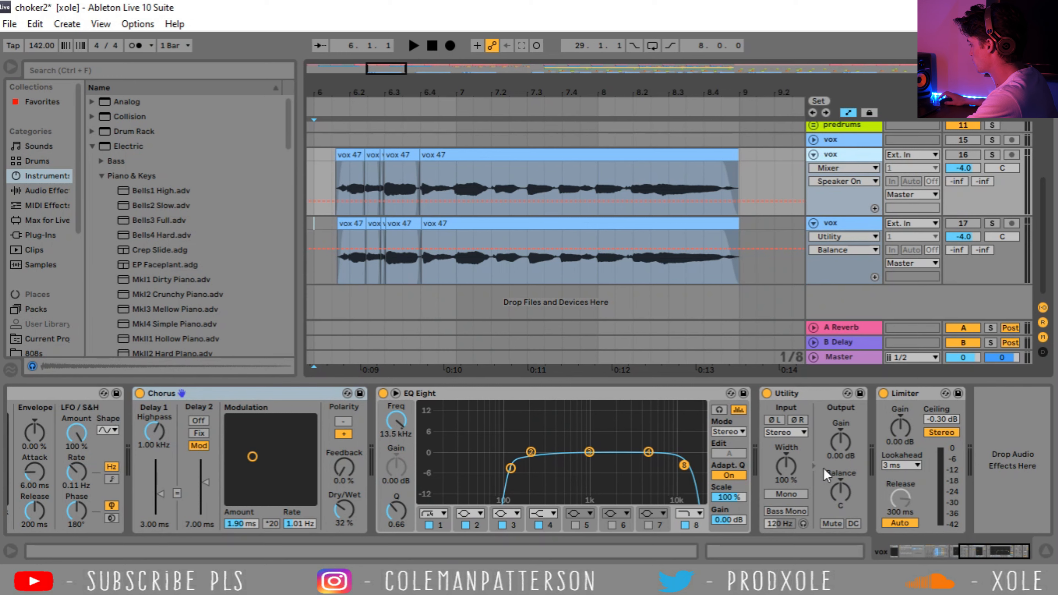
pyautogui.moveTo(850, 498); pyautogui.dragTo(850, 504)
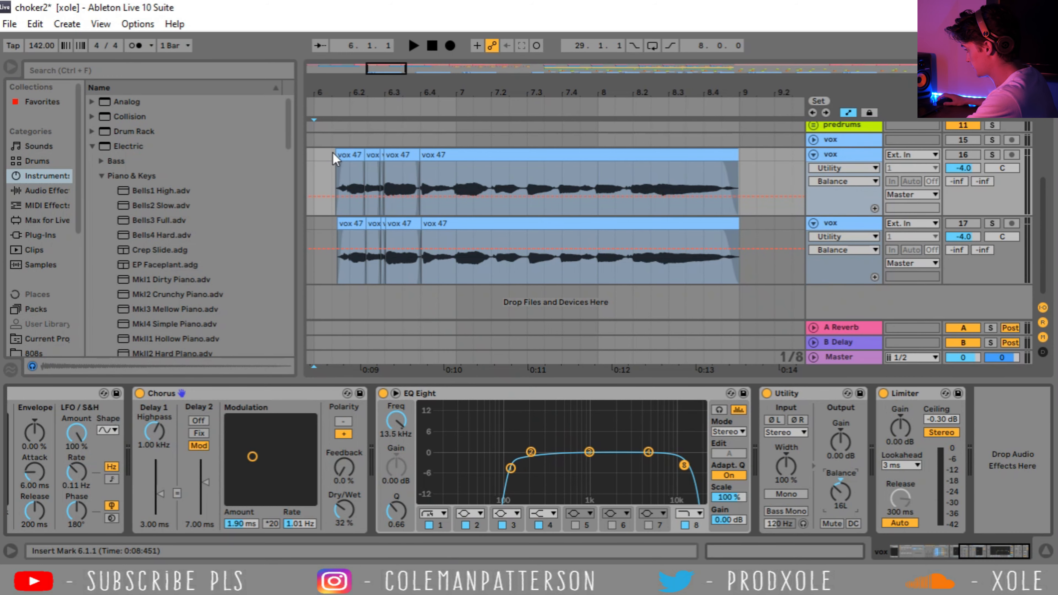
# Step: Examine the timing offset between the starts of the doubled vox 47 clips on tracks 16 and 17
pyautogui.moveTo(354, 95); pyautogui.dragTo(354, 42)
pyautogui.moveTo(786, 156); pyautogui.dragTo(341, 155)
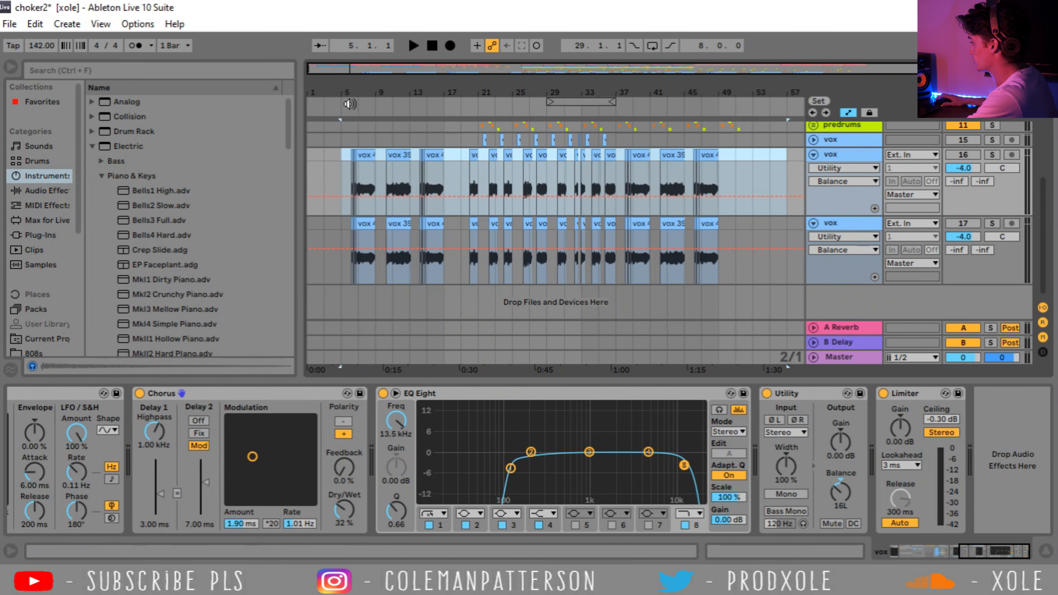
pyautogui.moveTo(362, 95); pyautogui.dragTo(541, 175)
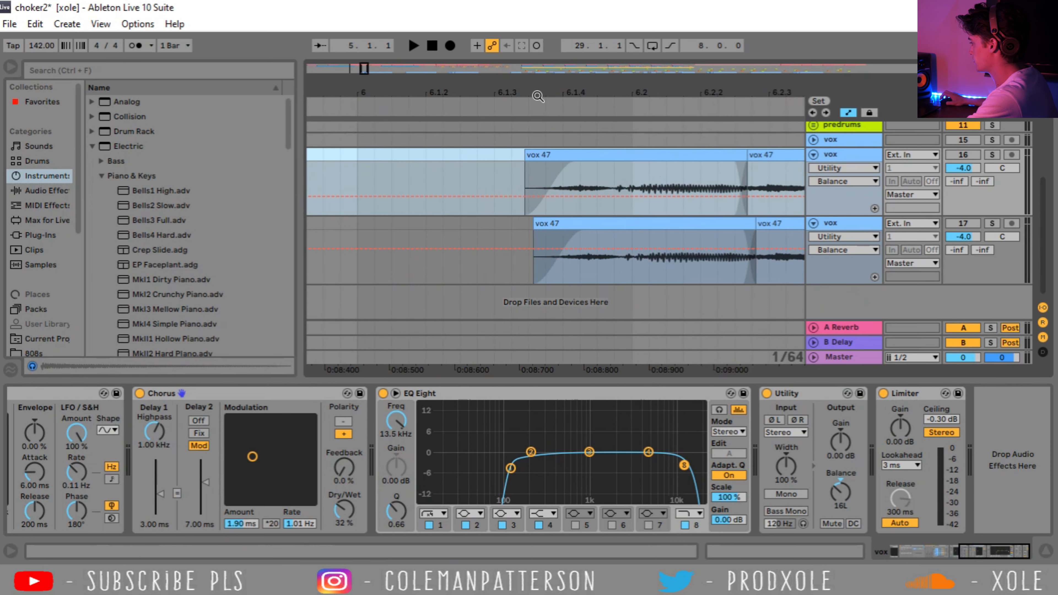
pyautogui.moveTo(534, 99); pyautogui.dragTo(546, 192)
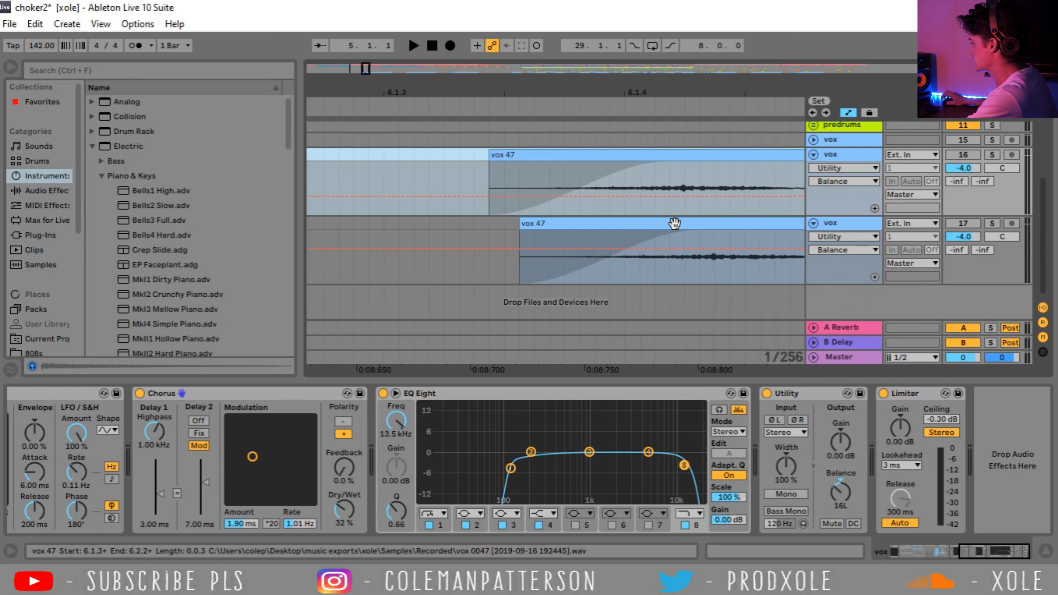
pyautogui.moveTo(577, 94); pyautogui.dragTo(577, 25)
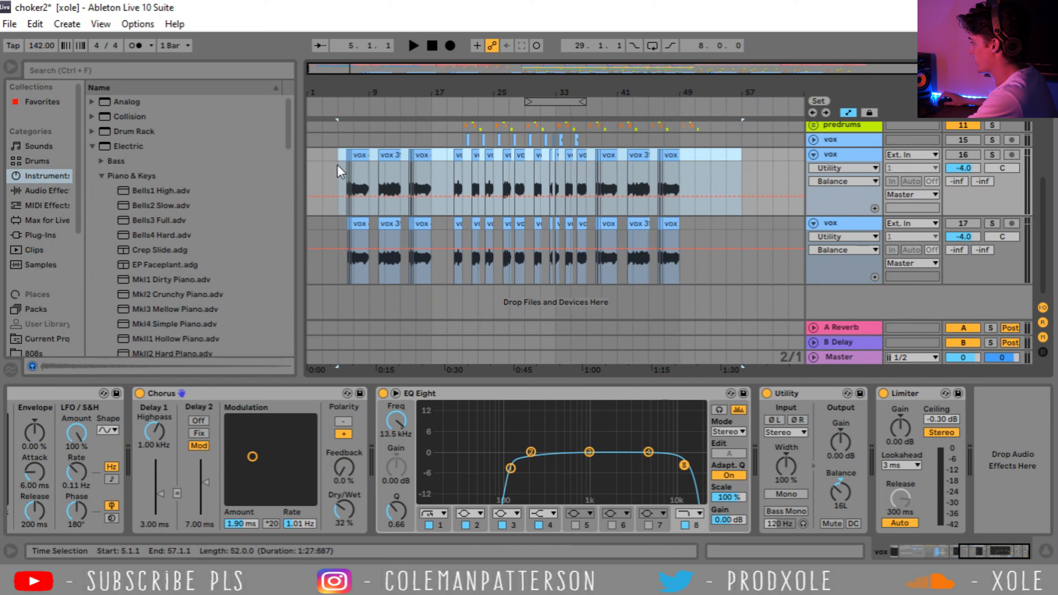
# Step: Place the insert marker at bar 6 before the first vocal phrase and solo the upper vox track
pyautogui.moveTo(335, 92); pyautogui.dragTo(410, 167)
pyautogui.click(419, 158)
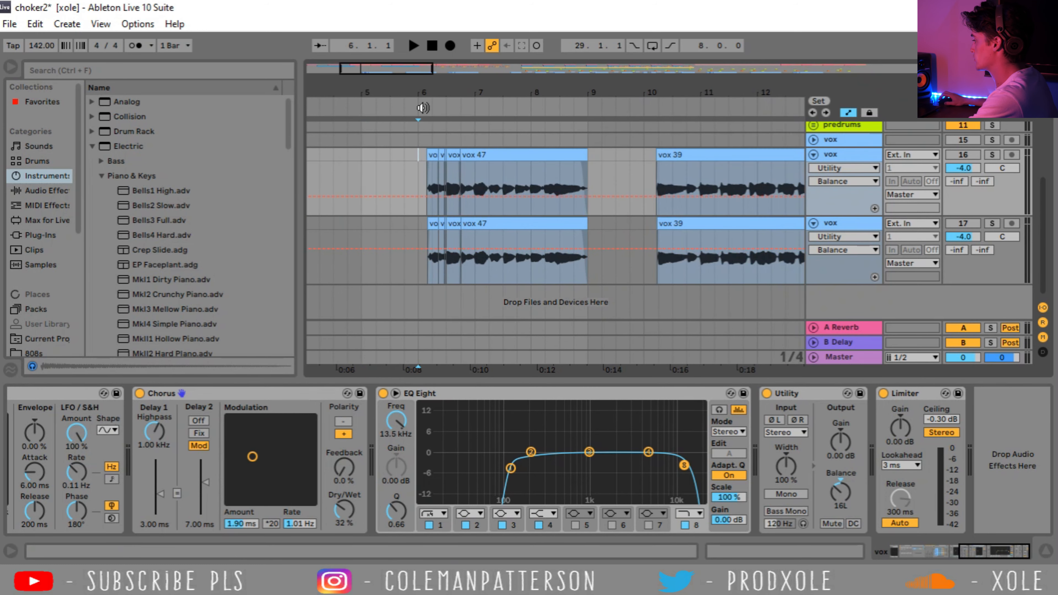
pyautogui.moveTo(434, 92); pyautogui.dragTo(356, 92)
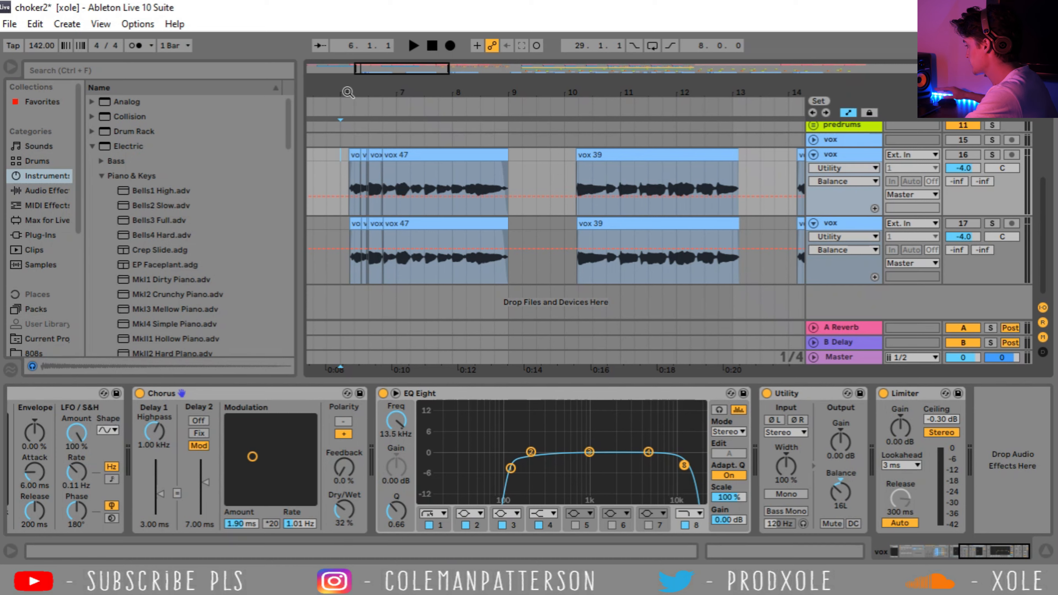
pyautogui.click(994, 156)
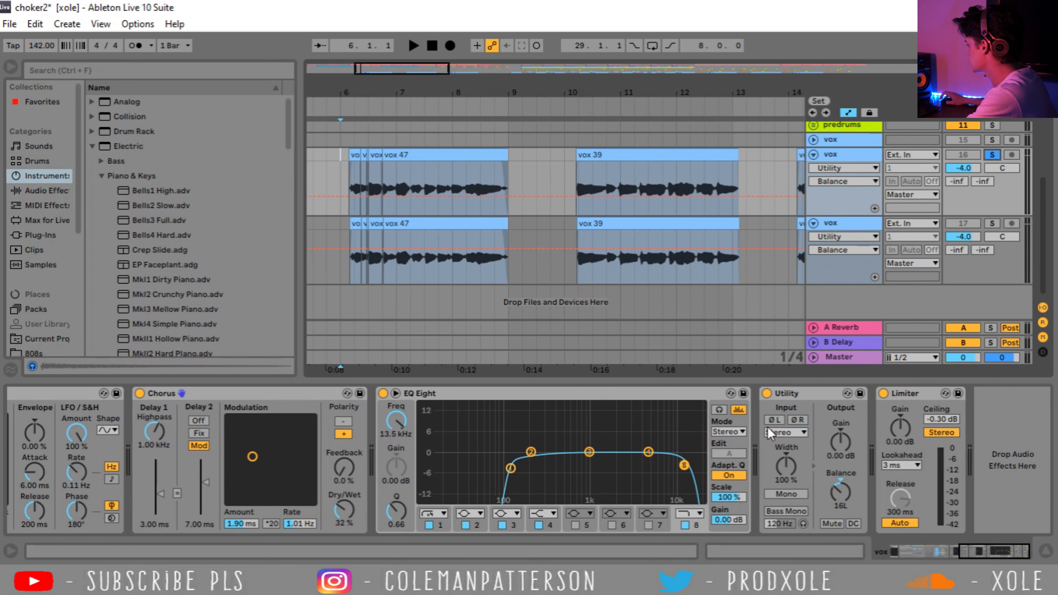
# Step: Audition the soloed upper vox phrase from bar 6 with its Utility device bypassed, and switch Utility back on
pyautogui.click(767, 394)
pyautogui.moveTo(359, 92); pyautogui.dragTo(358, 119)
pyautogui.moveTo(974, 550); pyautogui.dragTo(959, 550)
pyautogui.press('space')
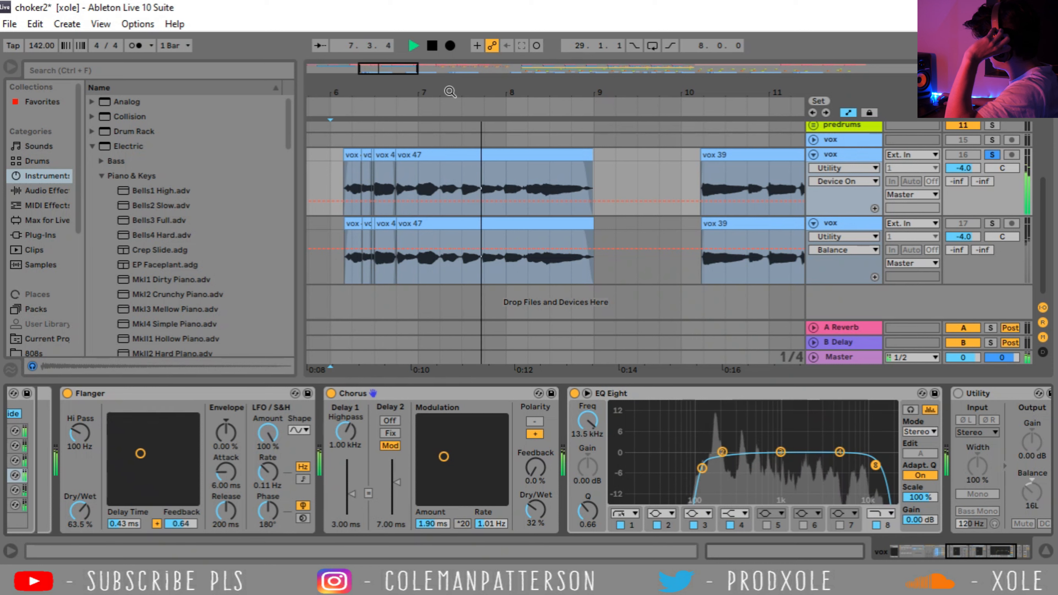
pyautogui.press('space')
pyautogui.click(960, 394)
pyautogui.click(770, 395)
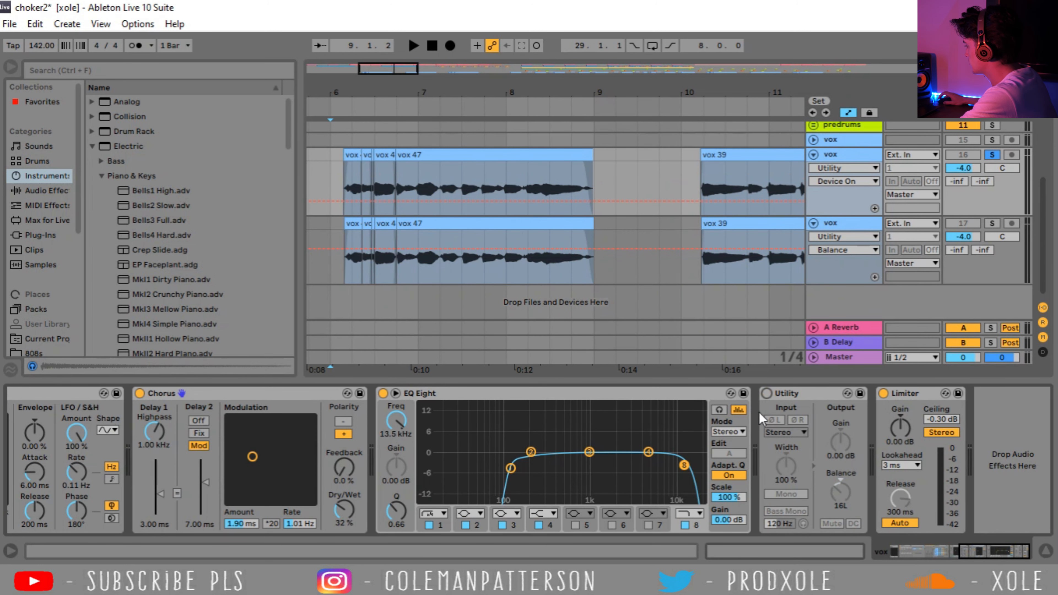
pyautogui.click(767, 394)
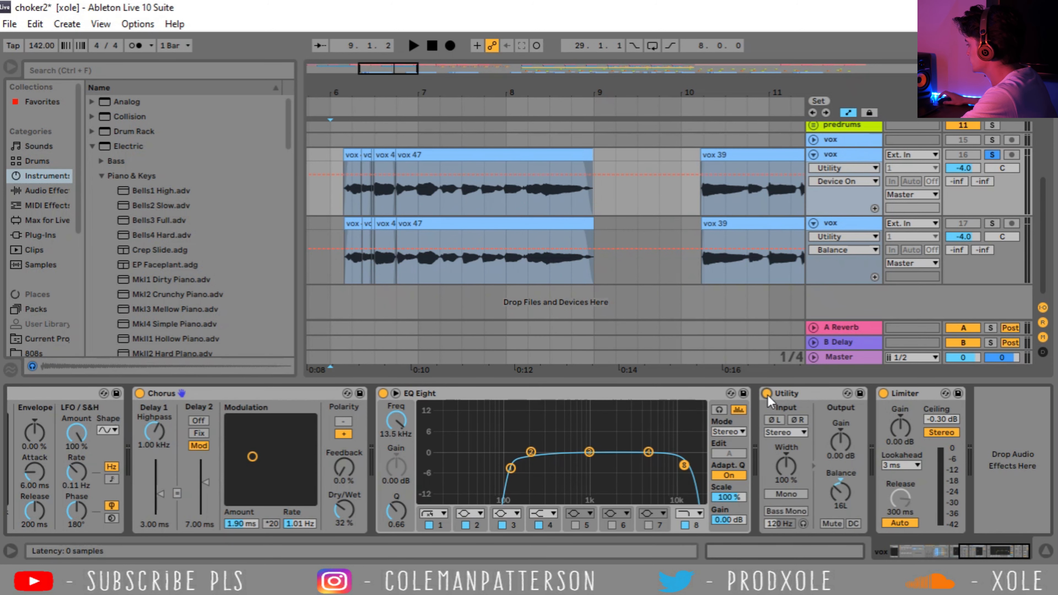
# Step: Show the lower vox track's devices and audition the doubled vocal phrase from bar 6 with vox tracks 16 and 17 both soloed
pyautogui.click(853, 227)
pyautogui.moveTo(934, 558); pyautogui.dragTo(998, 554)
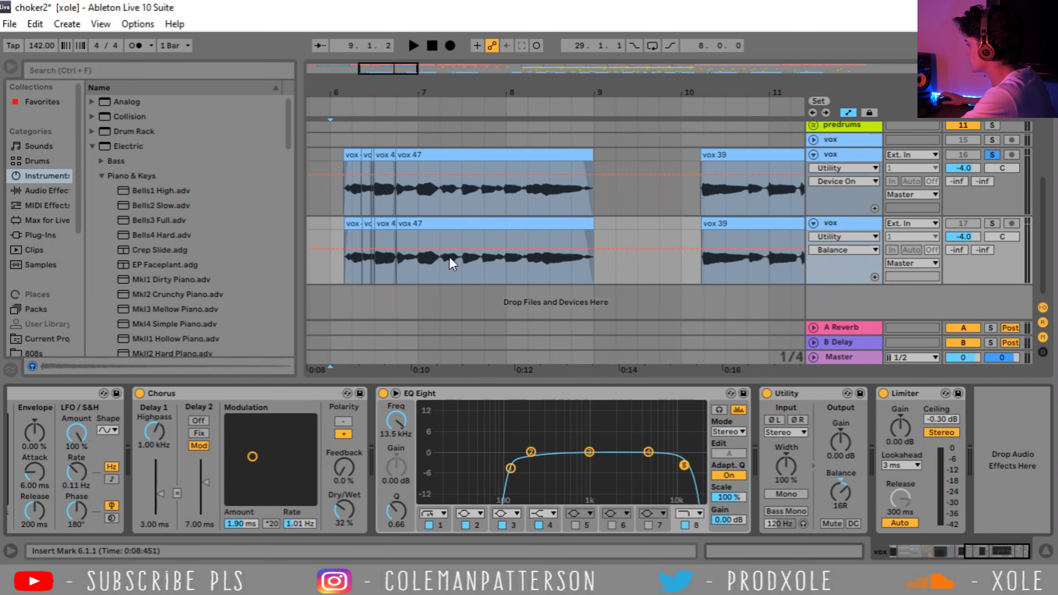
pyautogui.click(330, 229)
pyautogui.press('space')
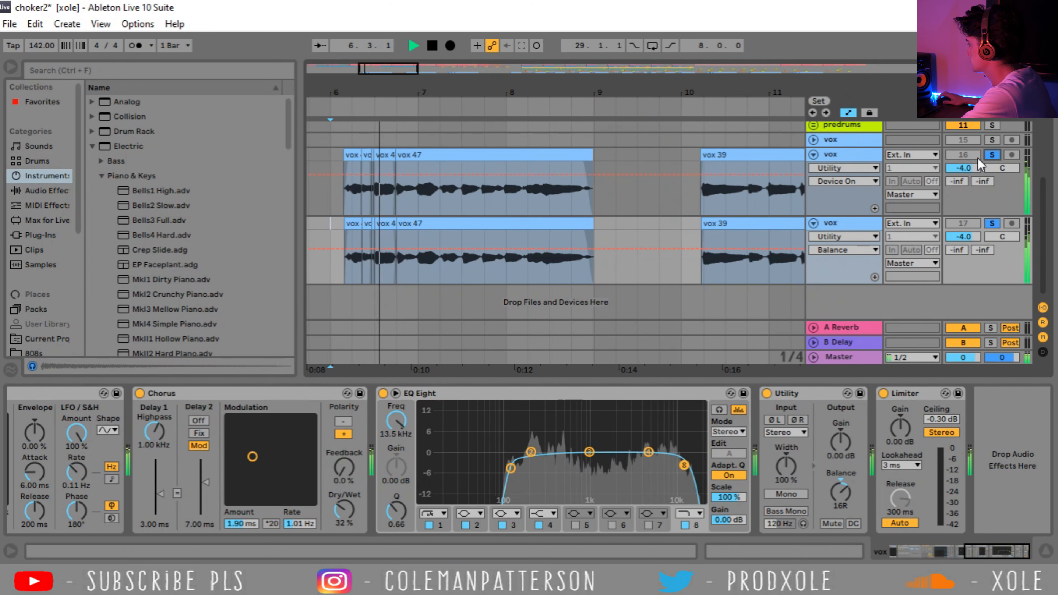
pyautogui.moveTo(491, 92); pyautogui.dragTo(496, 90)
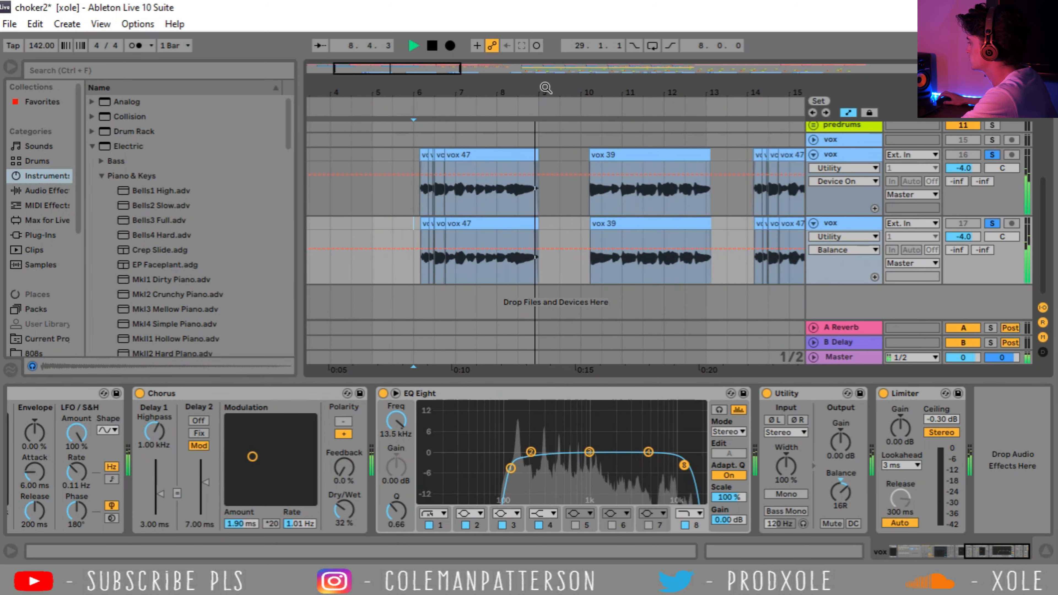
pyautogui.moveTo(546, 89); pyautogui.dragTo(545, 80)
pyautogui.press('space')
# Step: Fold vox tracks 16 and 17 and play the full arrangement from bar 5 with the doubled vocals in the mix
pyautogui.click(814, 155)
pyautogui.click(813, 171)
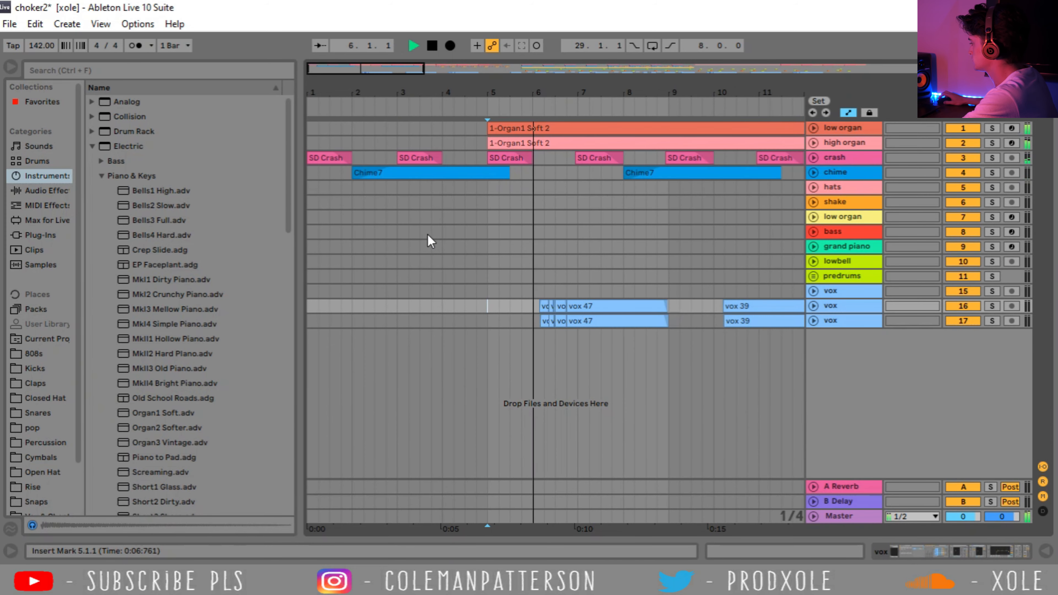
pyautogui.moveTo(381, 92); pyautogui.dragTo(381, 48)
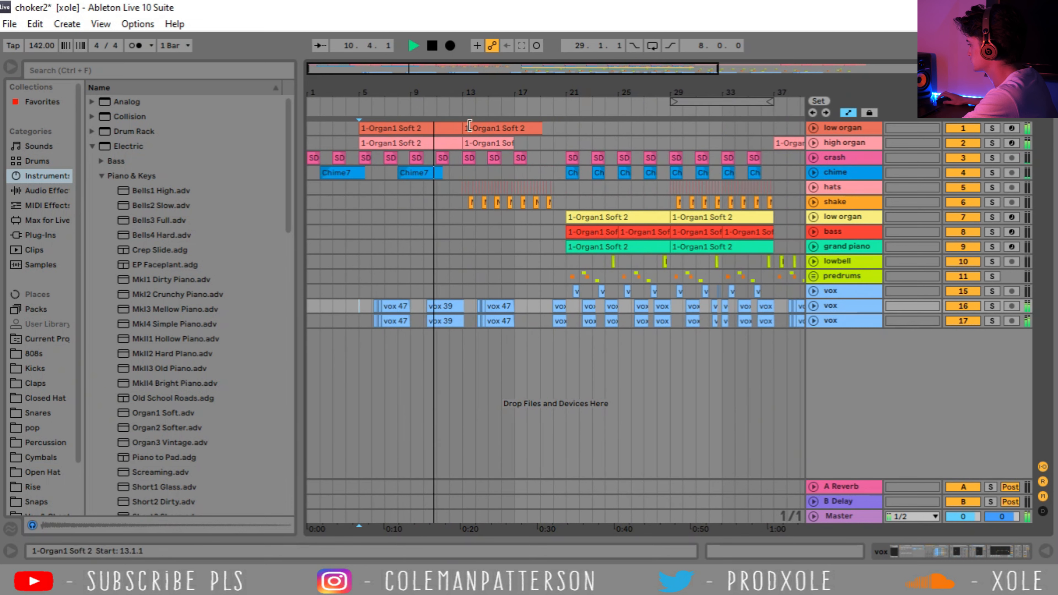
pyautogui.moveTo(463, 91); pyautogui.dragTo(463, 134)
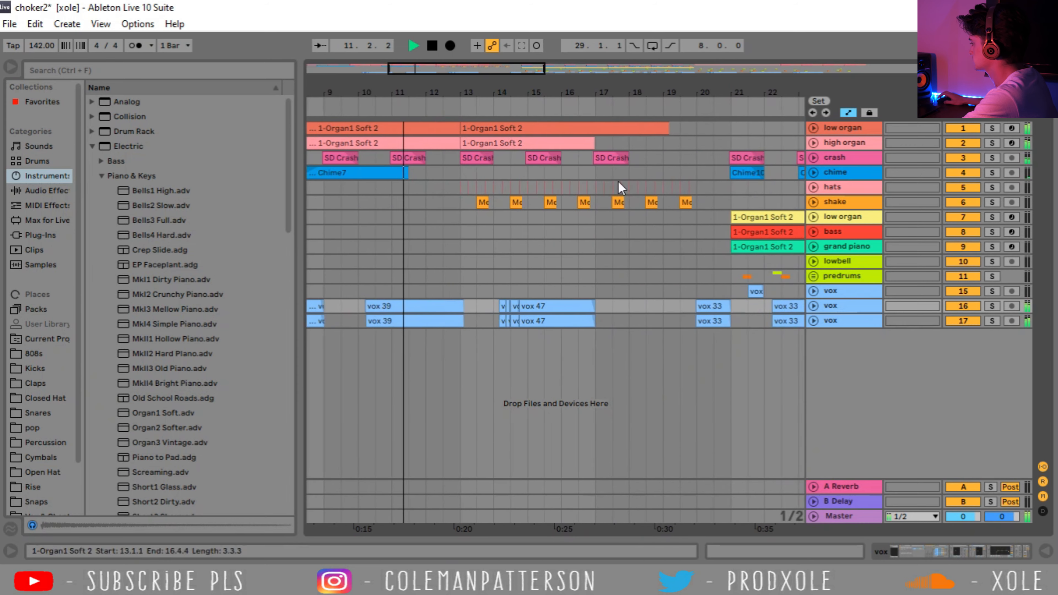
# Step: Unfold vox tracks 16 and 17 and place the insert marker at bar 20, where the vox 33 clips start
pyautogui.click(813, 306)
pyautogui.click(813, 375)
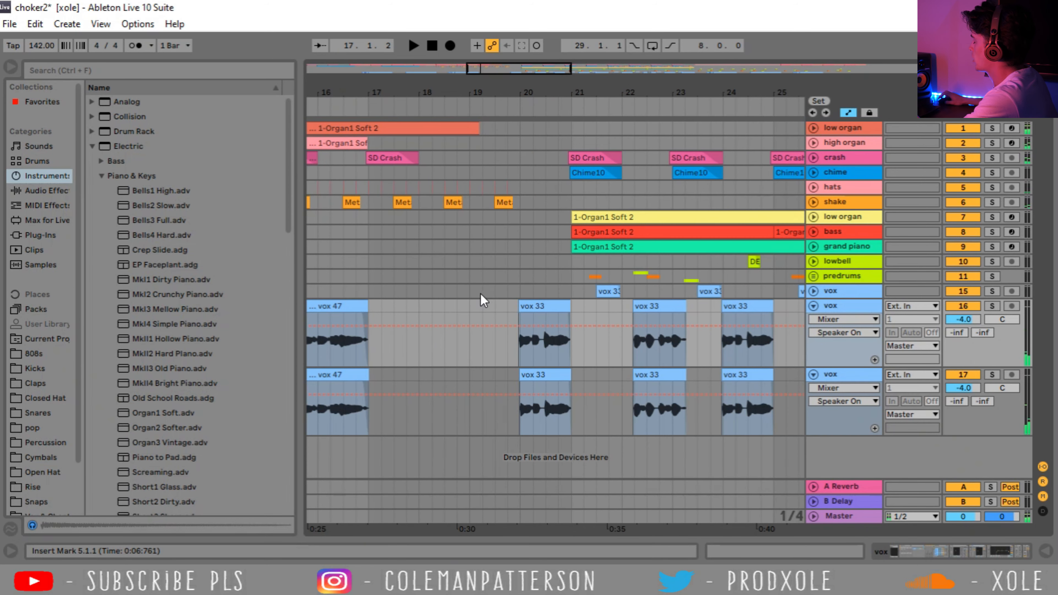
pyautogui.click(522, 291)
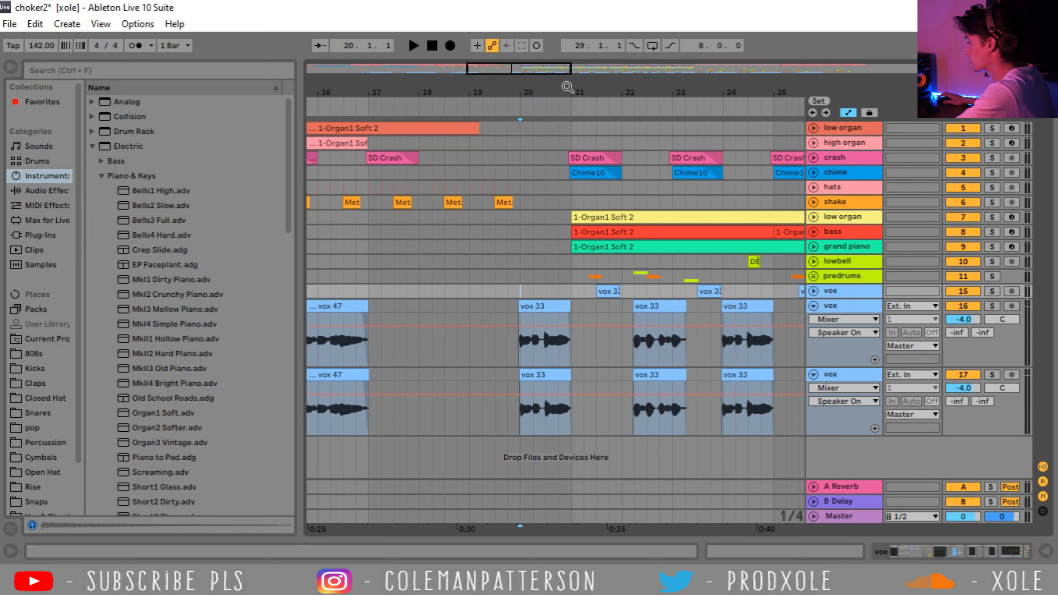
pyautogui.moveTo(580, 89); pyautogui.dragTo(434, 94)
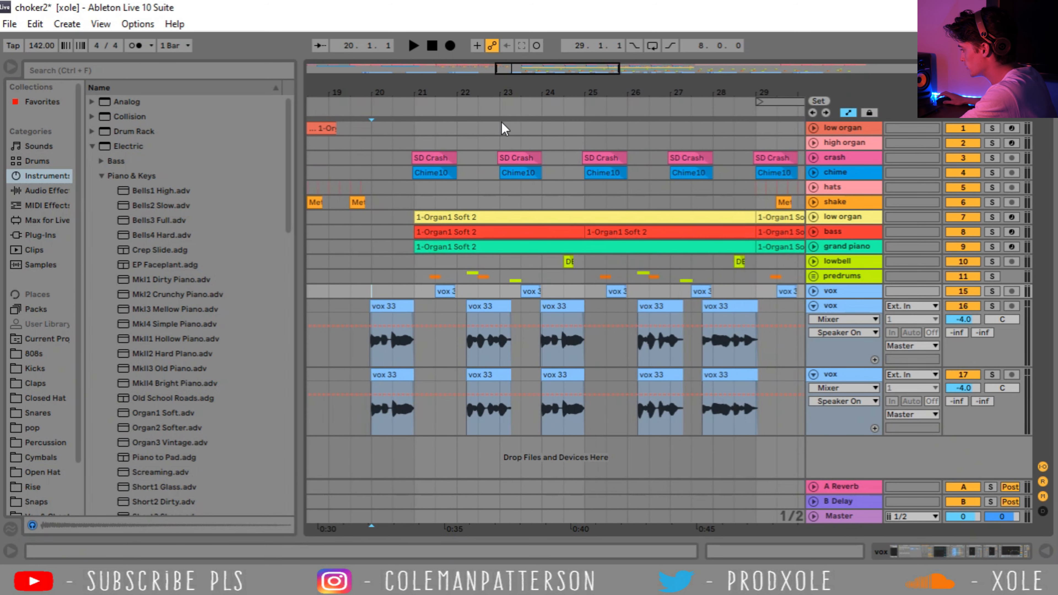
# Step: Unfold vox track 15 and audition its short vocal clips against the doubled vocals in the full mix from bar 19
pyautogui.click(814, 291)
pyautogui.click(331, 243)
pyautogui.scroll(3, 358, 184)
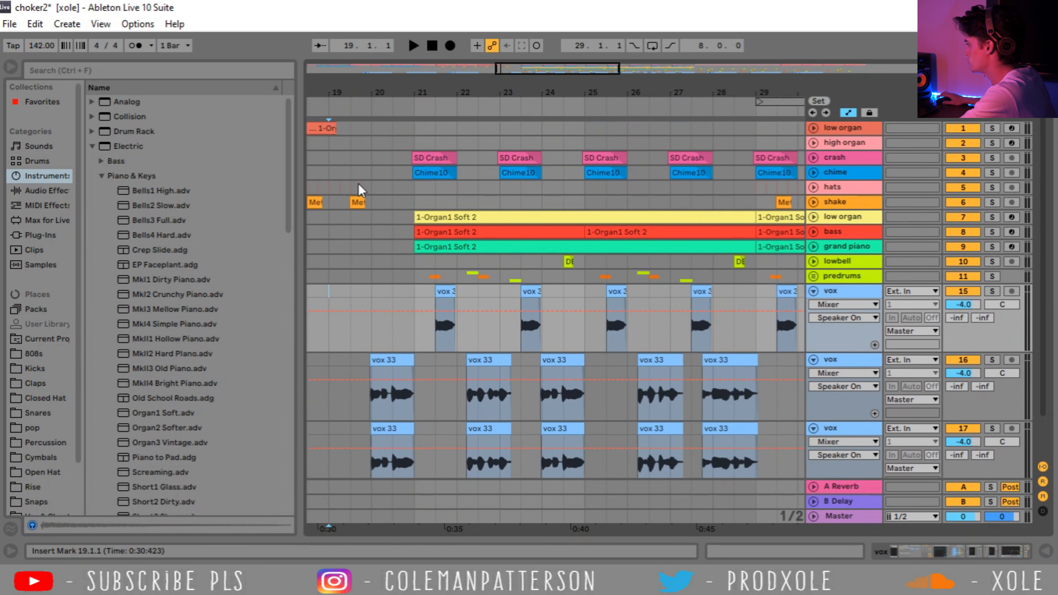
pyautogui.press('space')
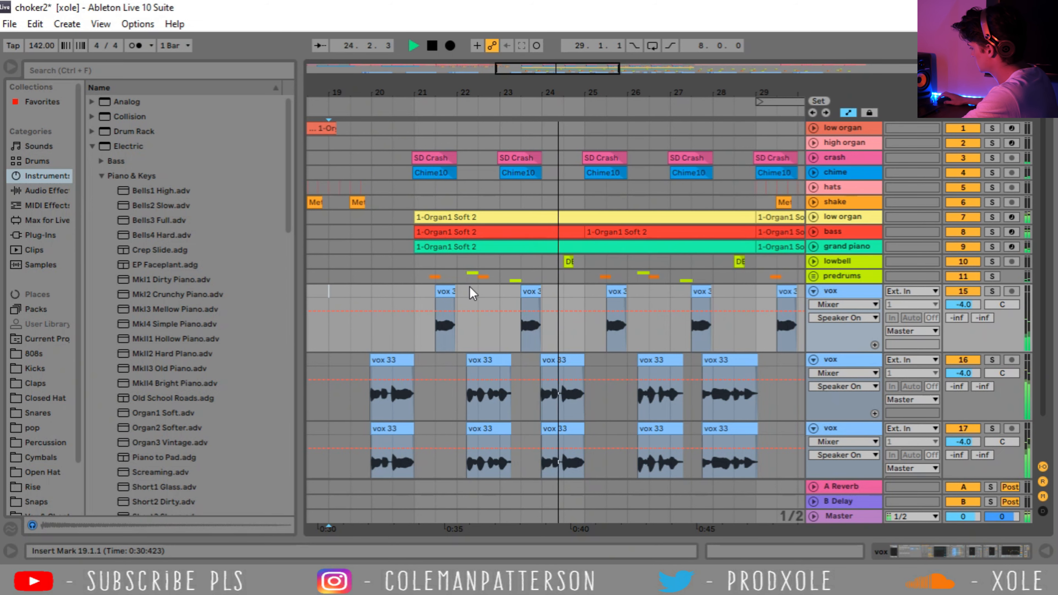
pyautogui.press('space')
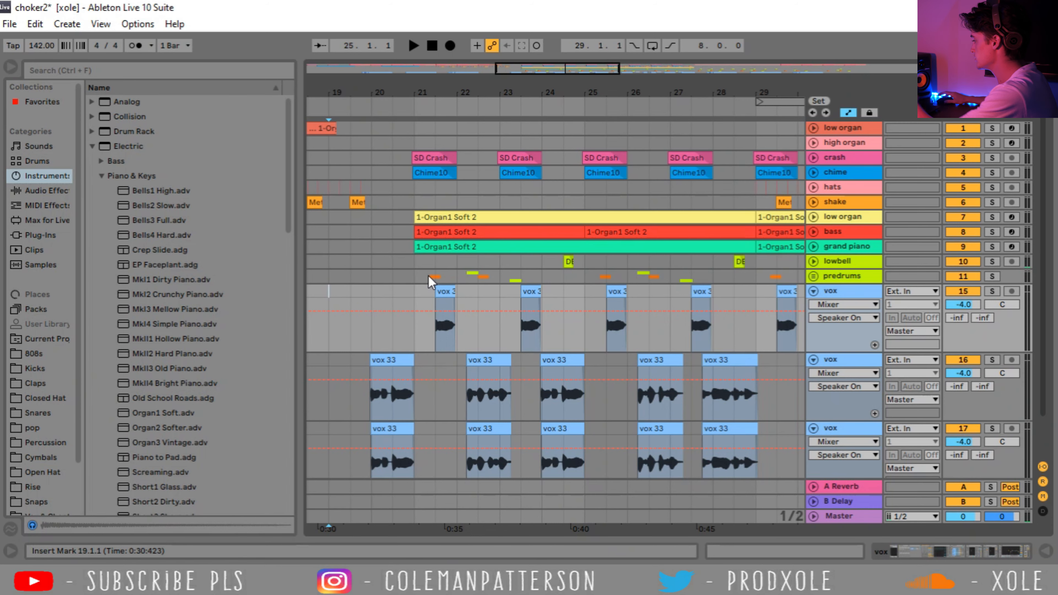
# Step: Examine the device chain of vox track 15 through to its Chorus, EQ Eight and Limiter
pyautogui.doubleClick(831, 292)
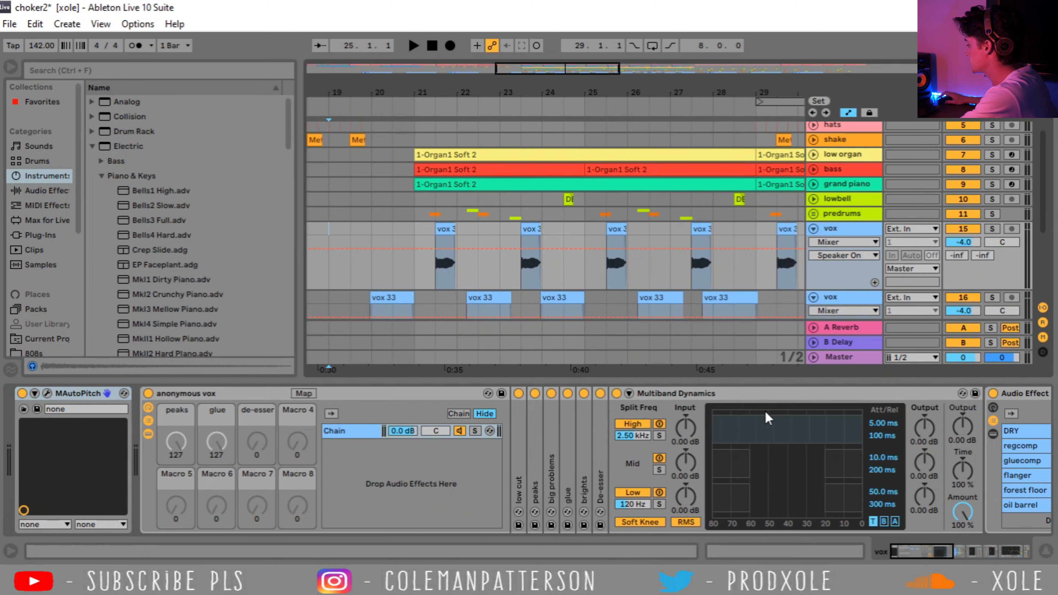
pyautogui.moveTo(905, 551); pyautogui.dragTo(1018, 556)
pyautogui.click(446, 228)
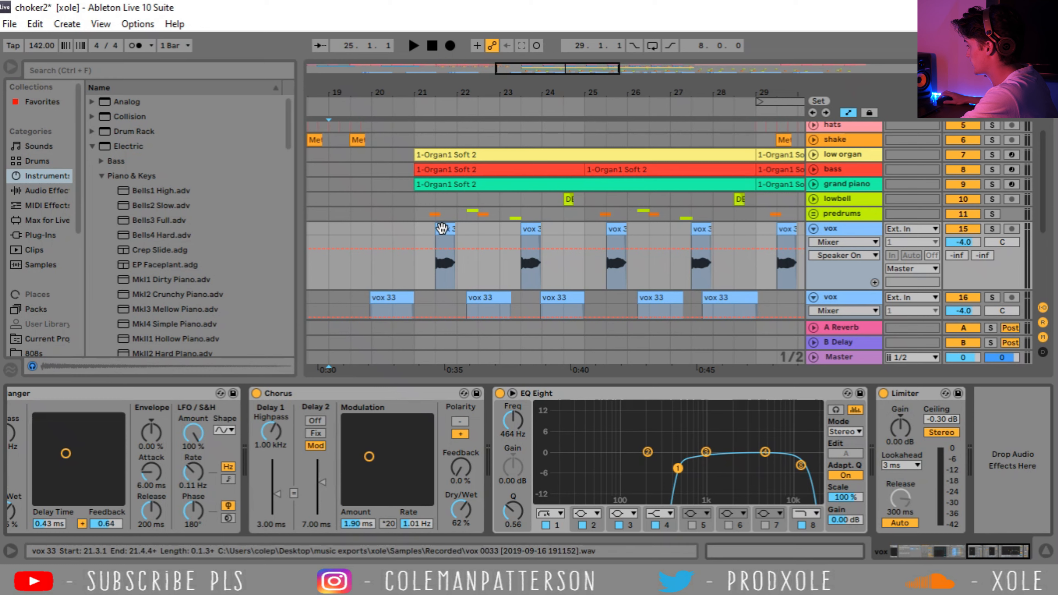
pyautogui.click(355, 227)
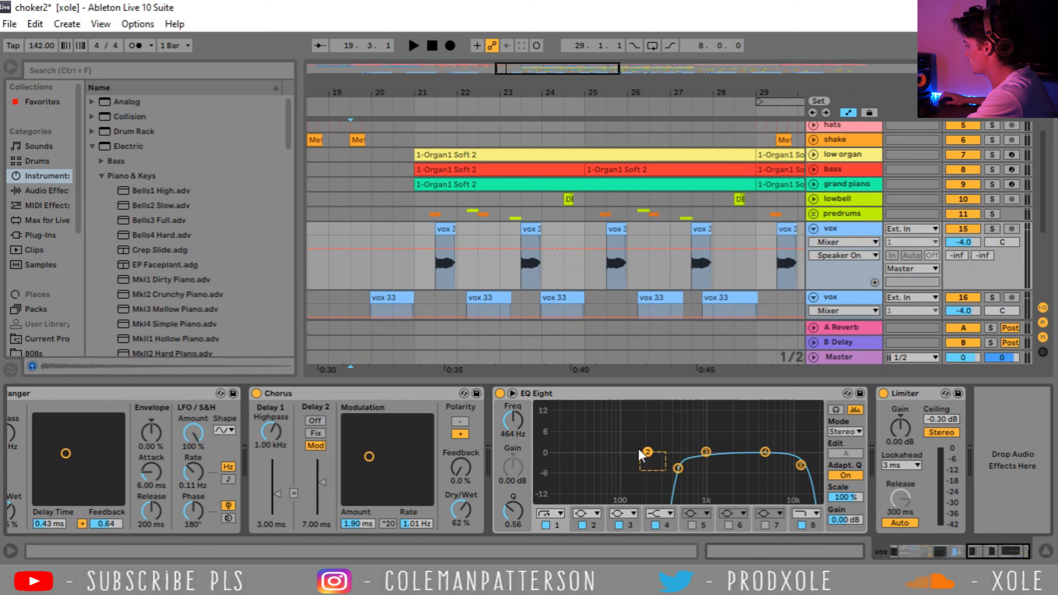
pyautogui.click(598, 445)
# Step: Compare the end of vox track 16's device chain with that of vox track 15, and hide the device view
pyautogui.click(842, 298)
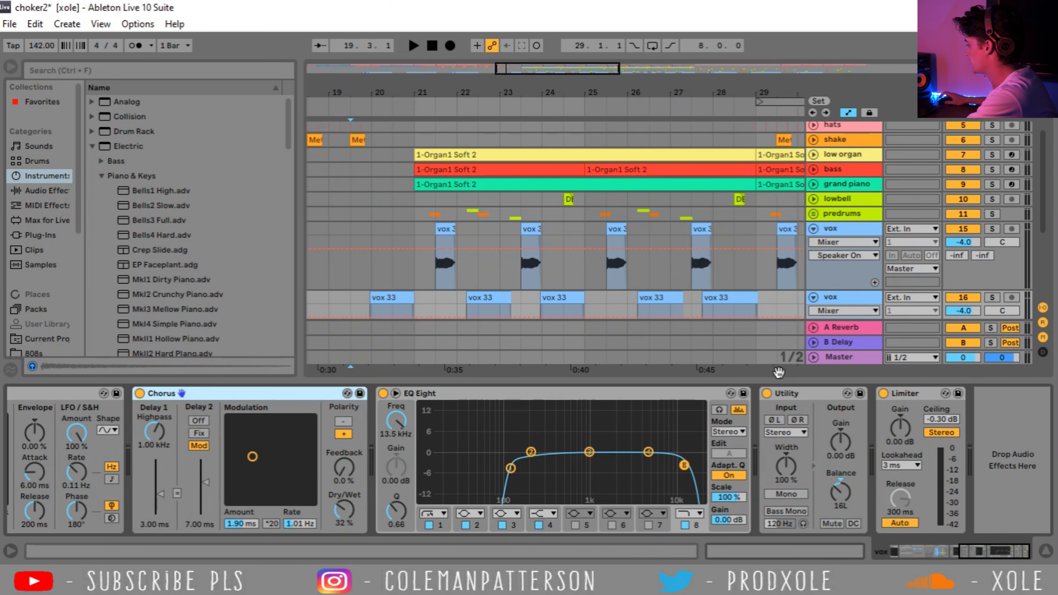
pyautogui.click(860, 238)
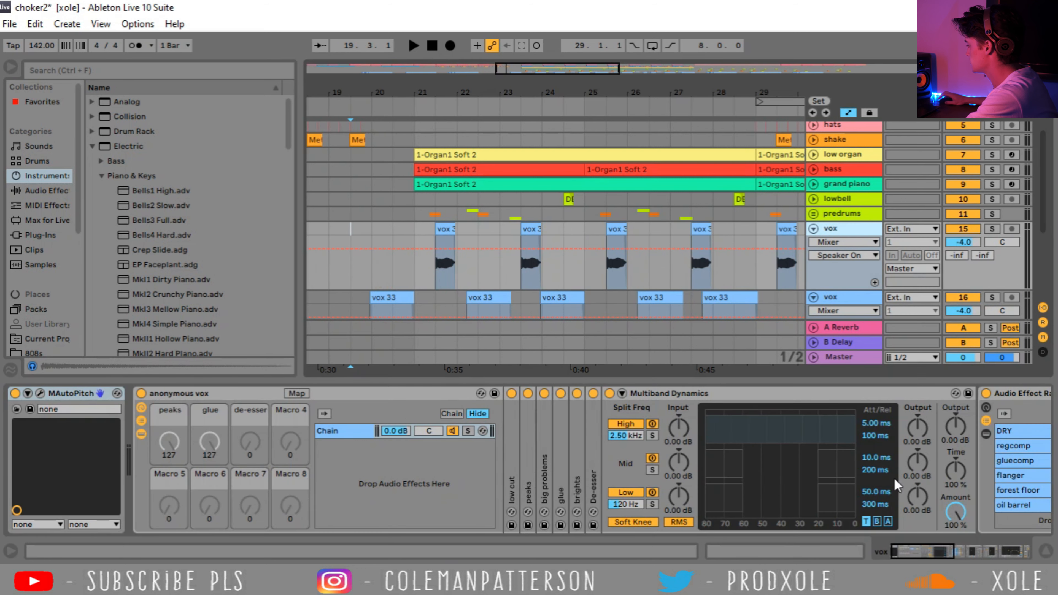
pyautogui.moveTo(929, 556); pyautogui.dragTo(1003, 554)
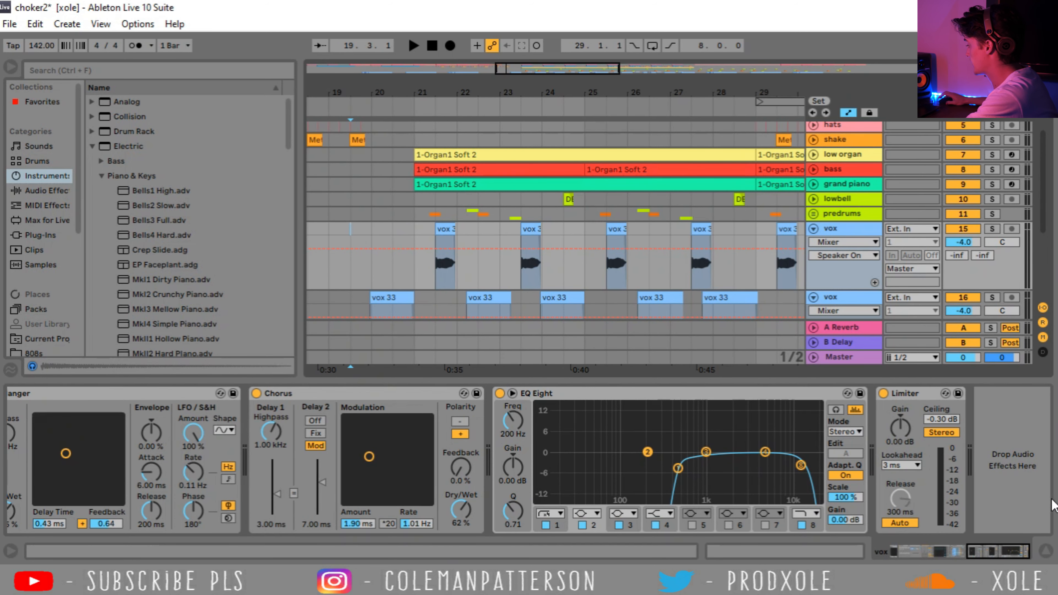
pyautogui.click(1048, 551)
# Step: Select the three tiny vocal chops from 32.3.3 to 32.4.4 on vox track 15, and audition the passage from bar 30
pyautogui.moveTo(593, 99); pyautogui.dragTo(473, 94)
pyautogui.moveTo(561, 93); pyautogui.dragTo(584, 98)
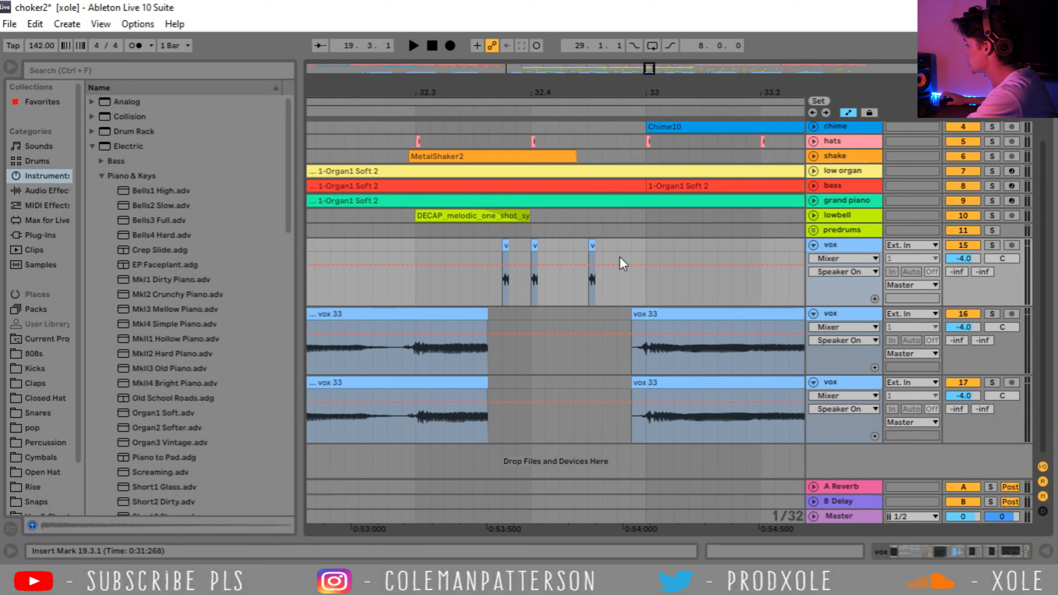
pyautogui.moveTo(614, 250); pyautogui.dragTo(492, 241)
pyautogui.moveTo(504, 94); pyautogui.dragTo(543, 87)
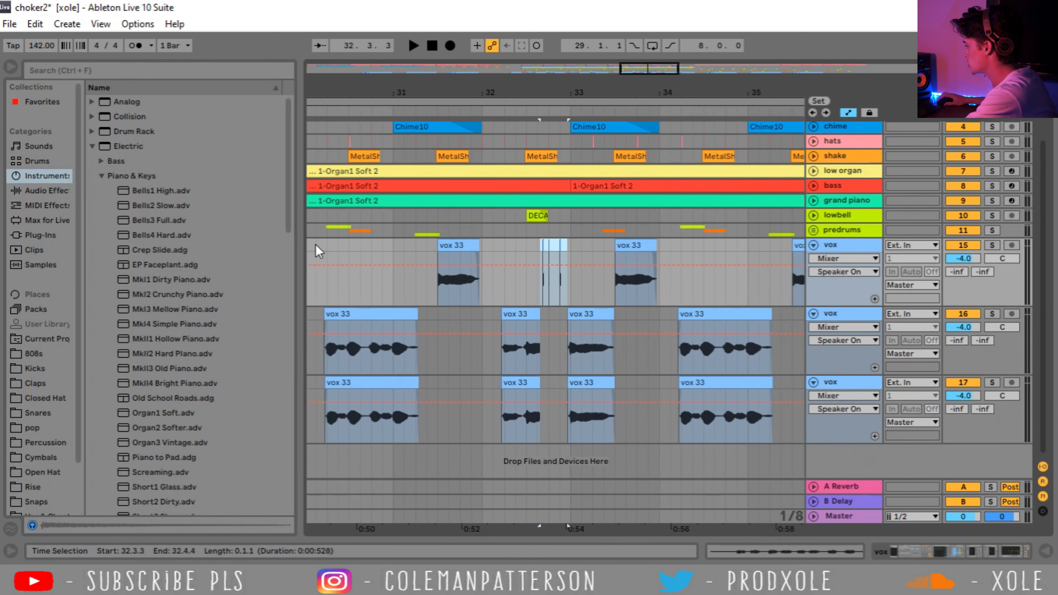
pyautogui.click(318, 247)
pyautogui.press('space')
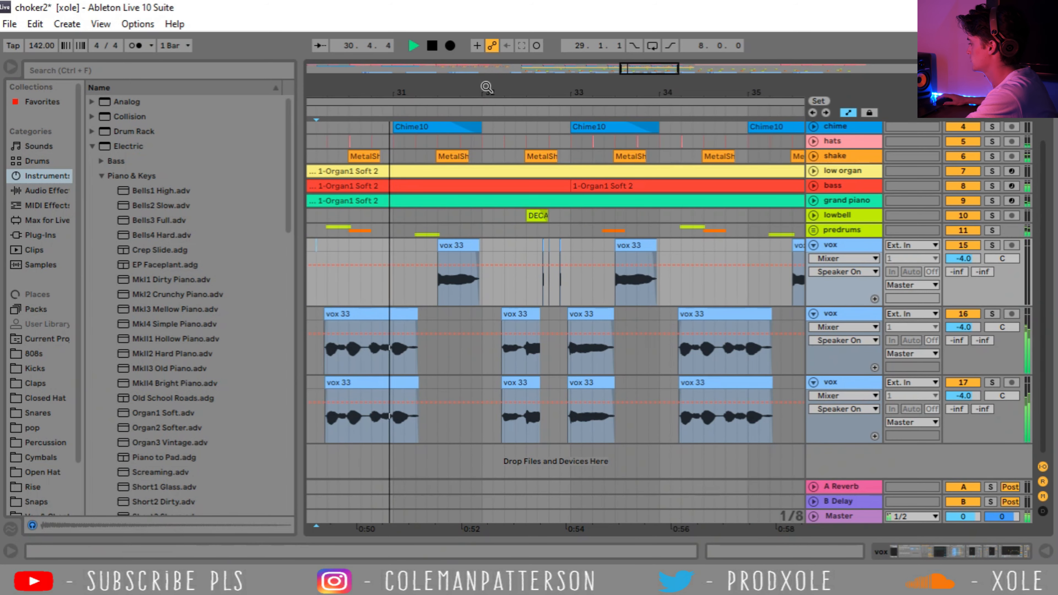